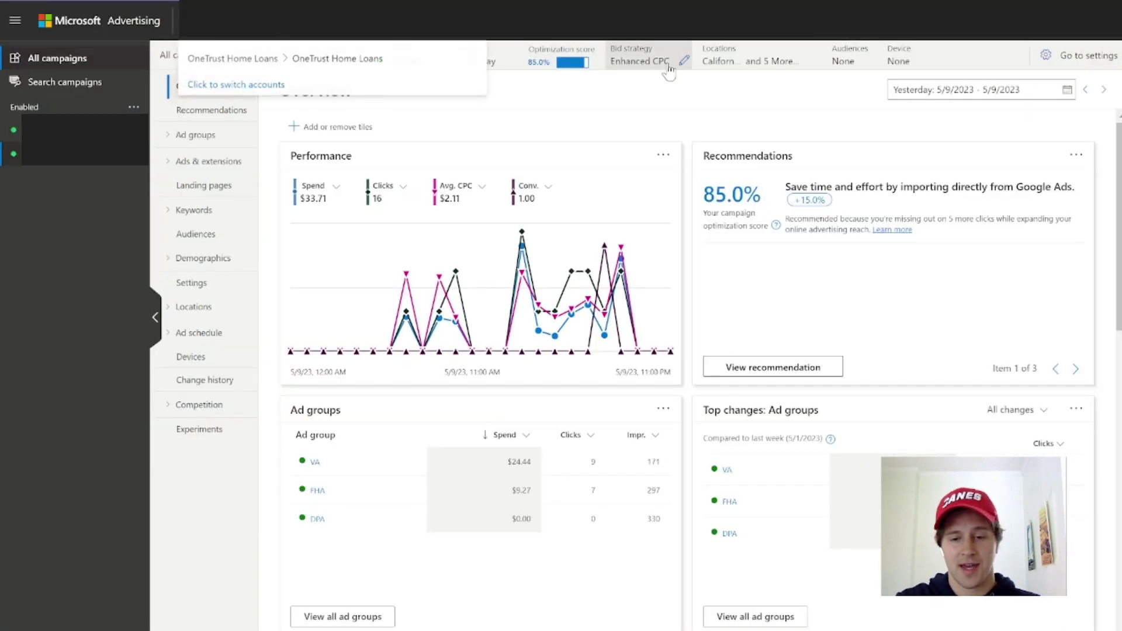
Set the schedule of the Google Ads import to Now.
mouse_move(648, 38)
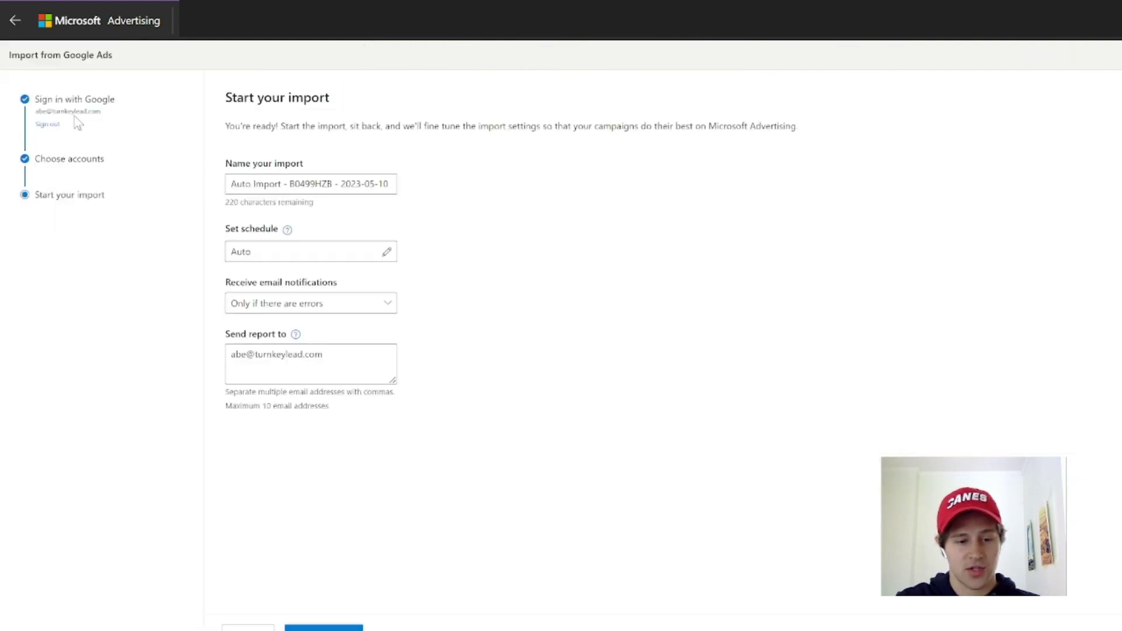
drag(131, 109, 31, 94)
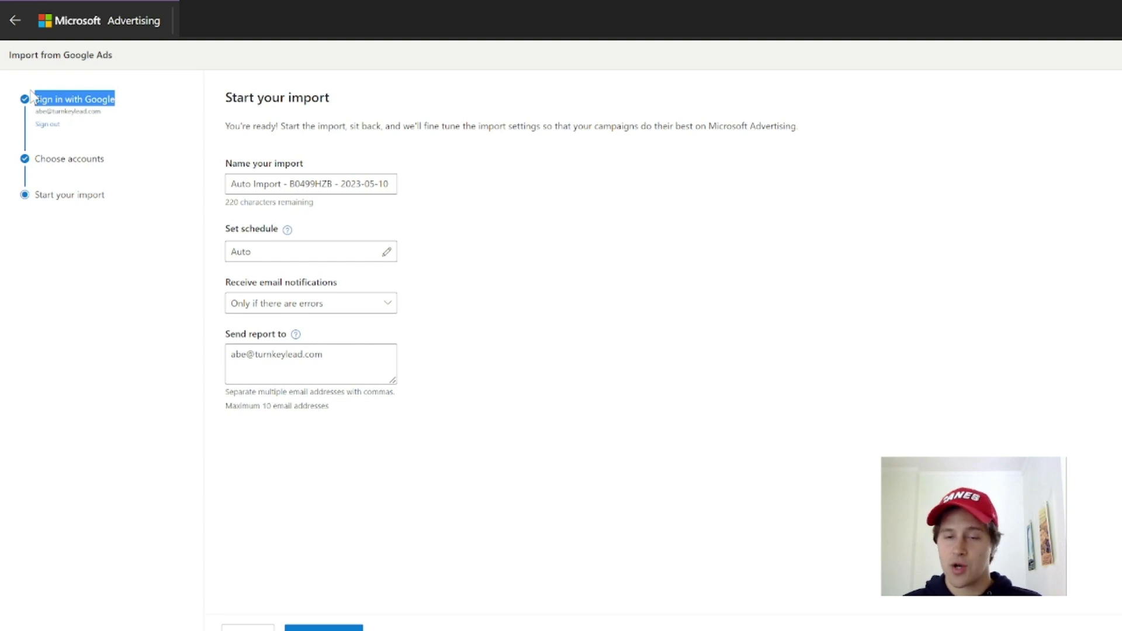
click(311, 253)
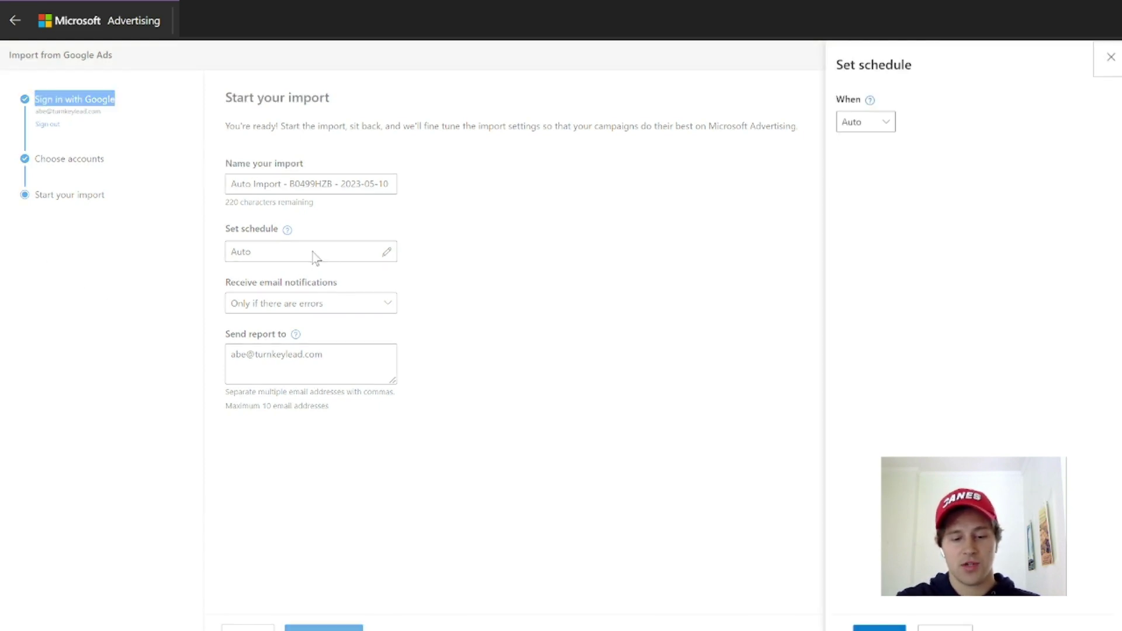
click(869, 129)
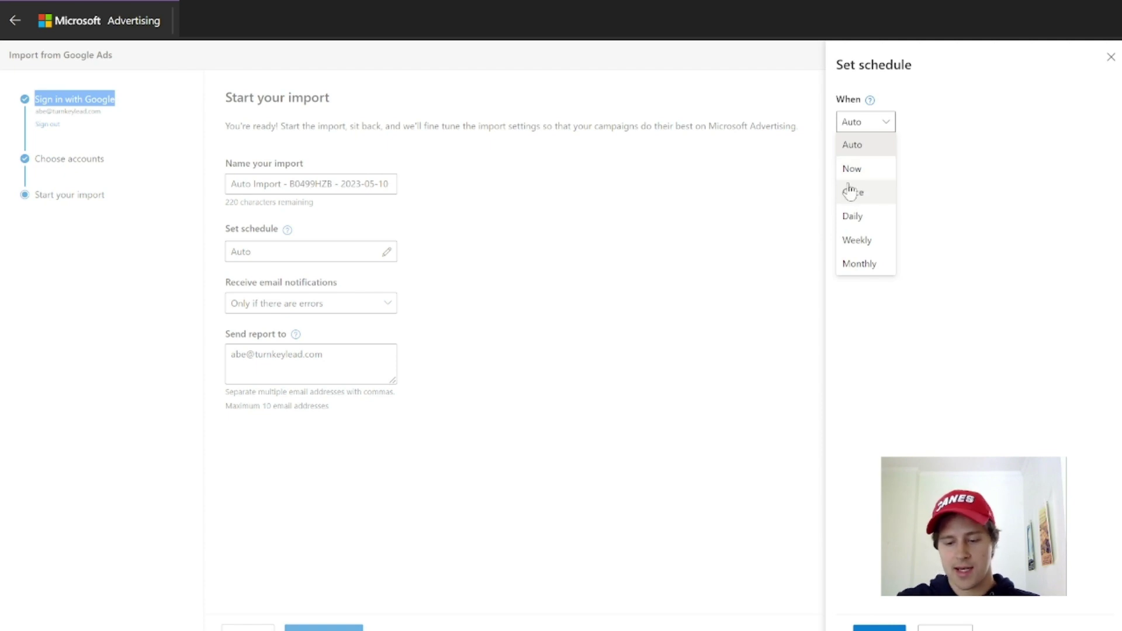
click(852, 170)
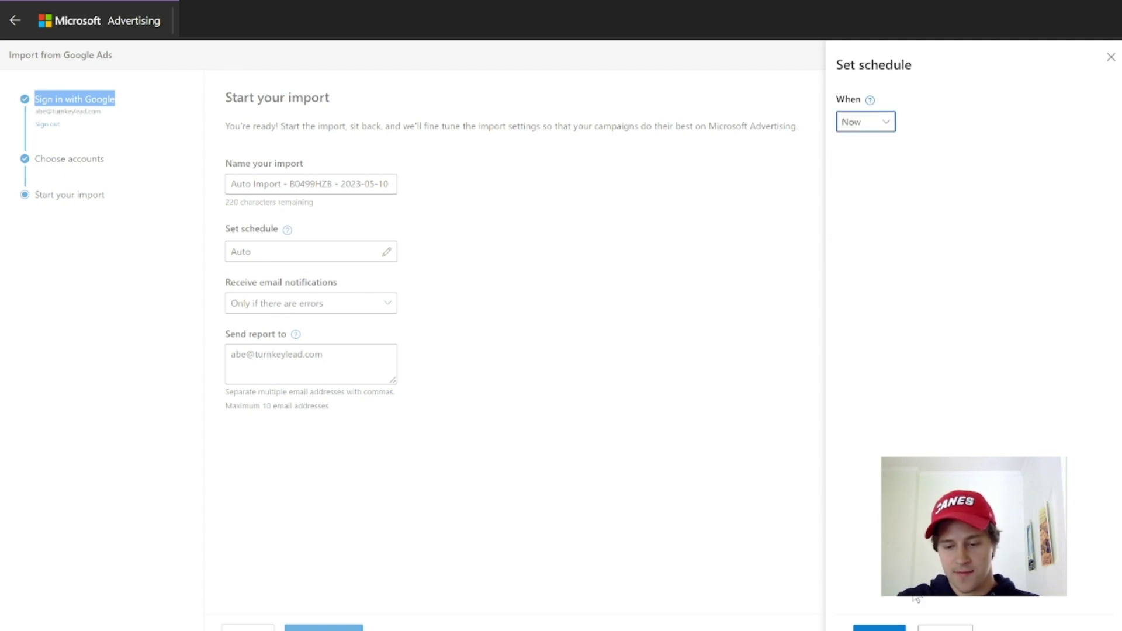
click(864, 628)
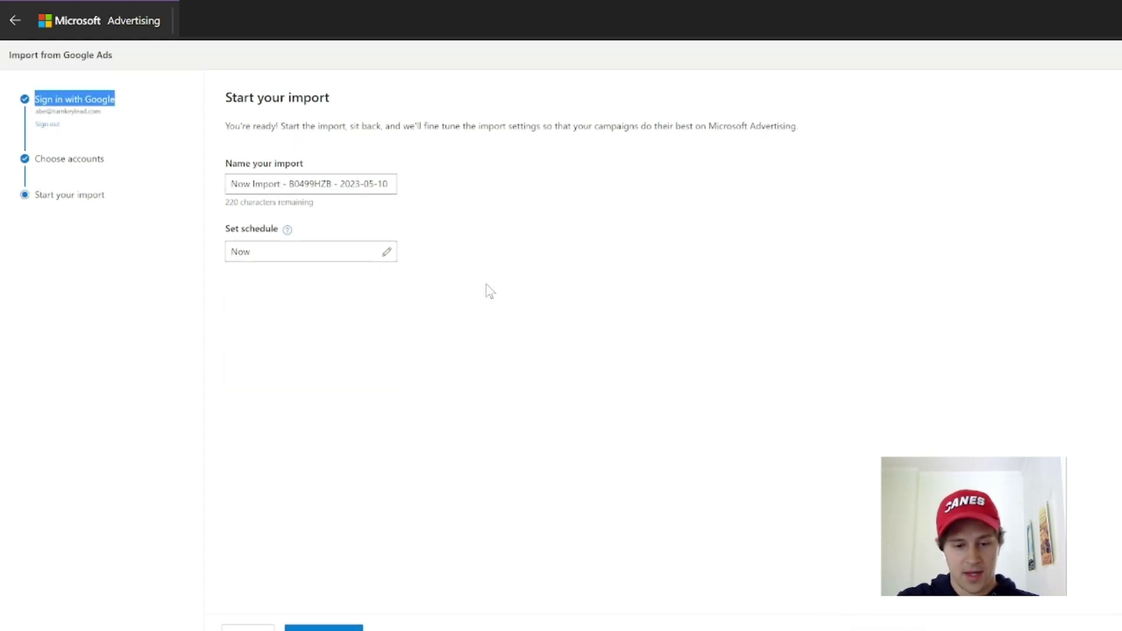
click(290, 256)
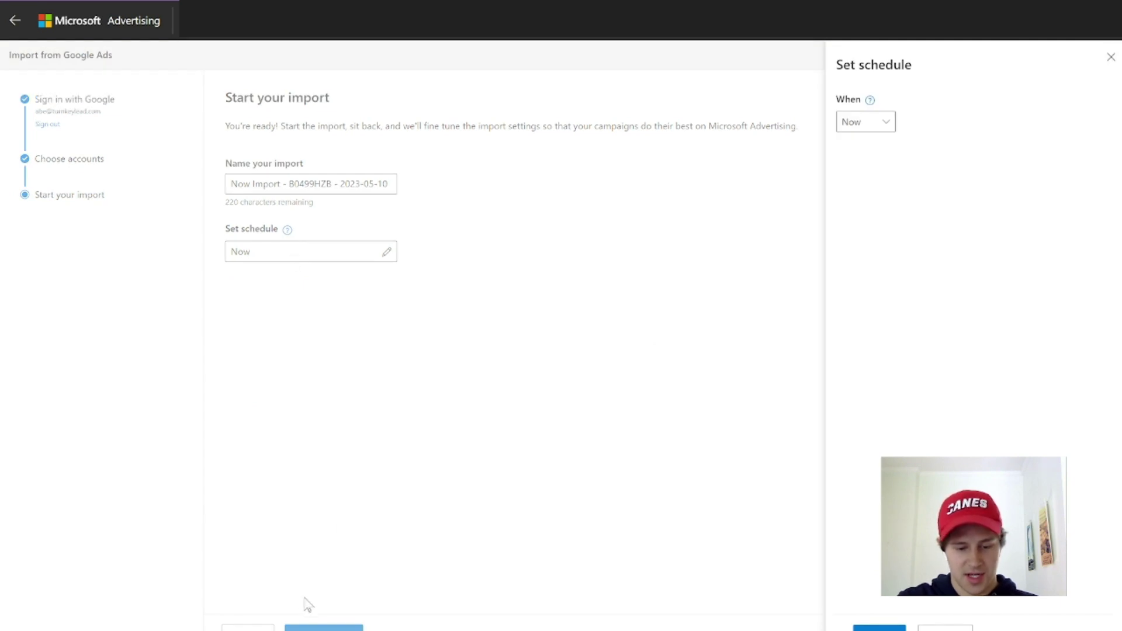
click(949, 629)
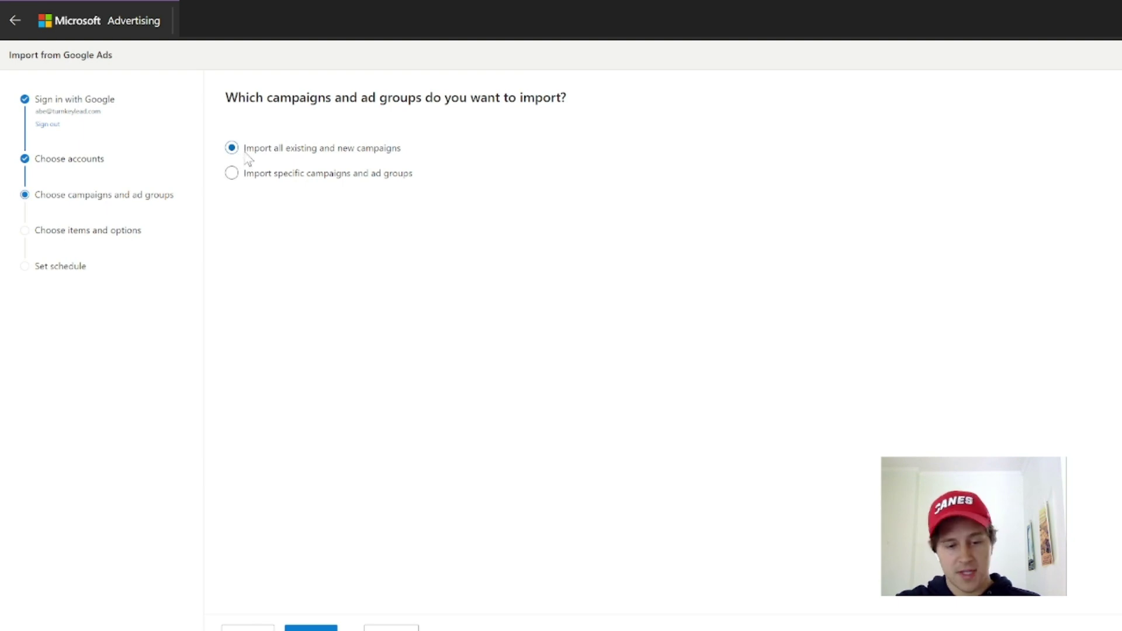
Choose to import specific campaigns and ad groups, select only the fourth listed campaign, and expand its ad groups.
click(233, 173)
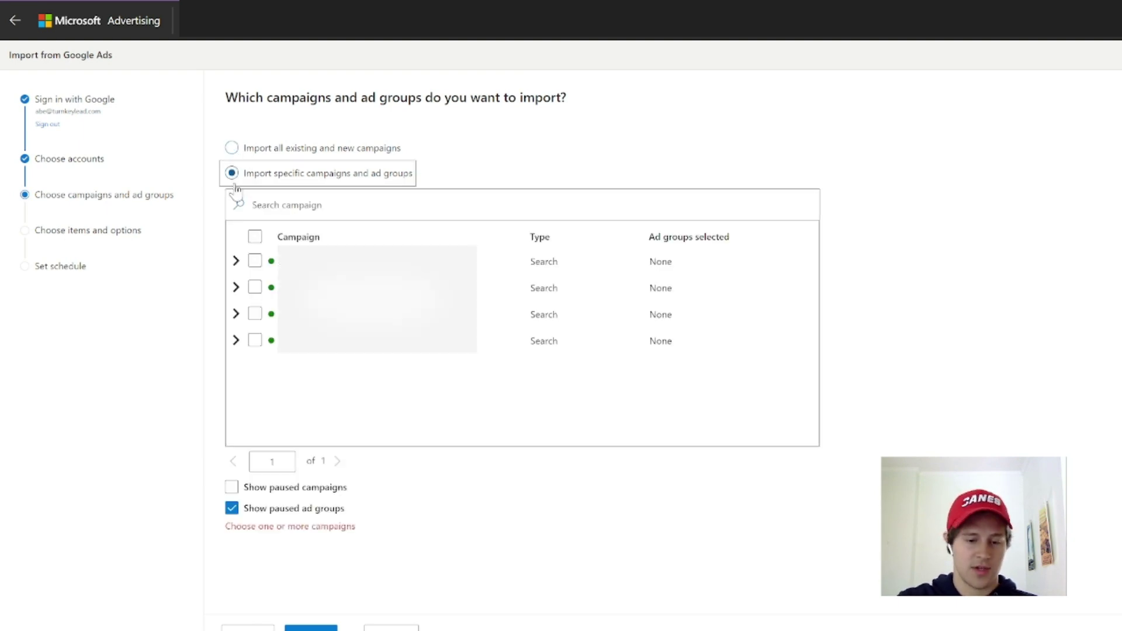
click(255, 261)
click(255, 287)
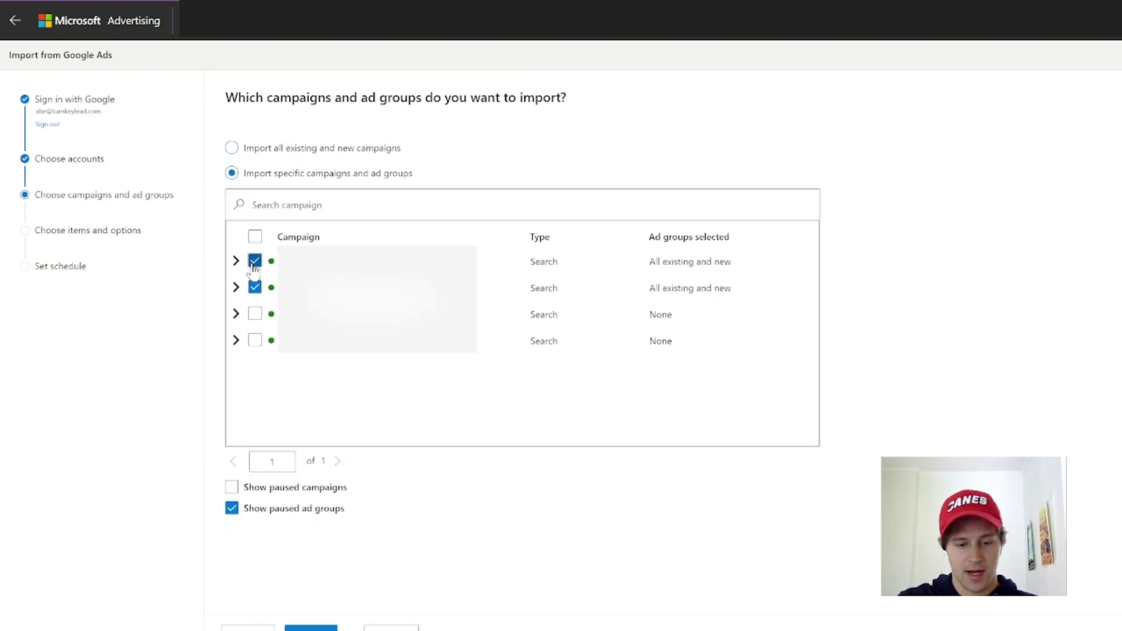
click(255, 261)
click(254, 286)
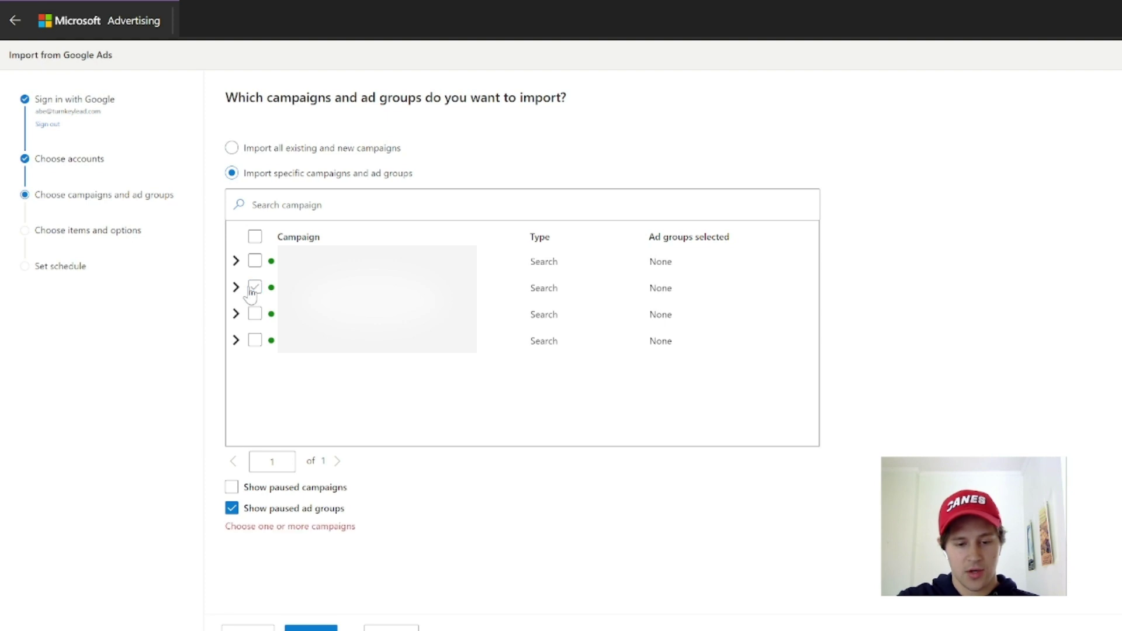
click(255, 342)
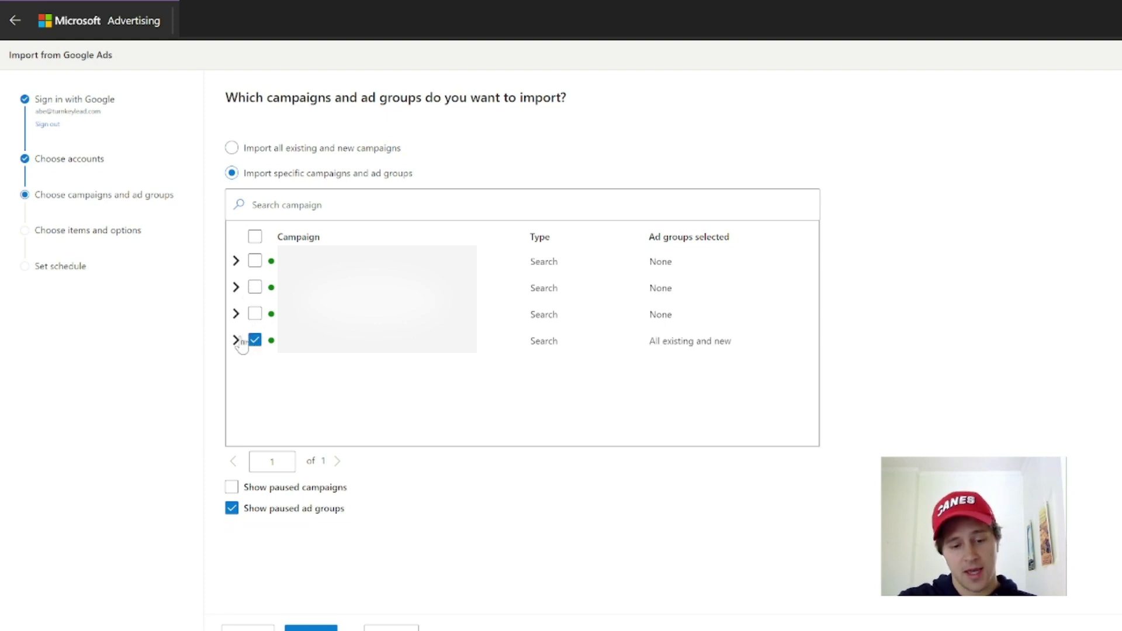
click(237, 340)
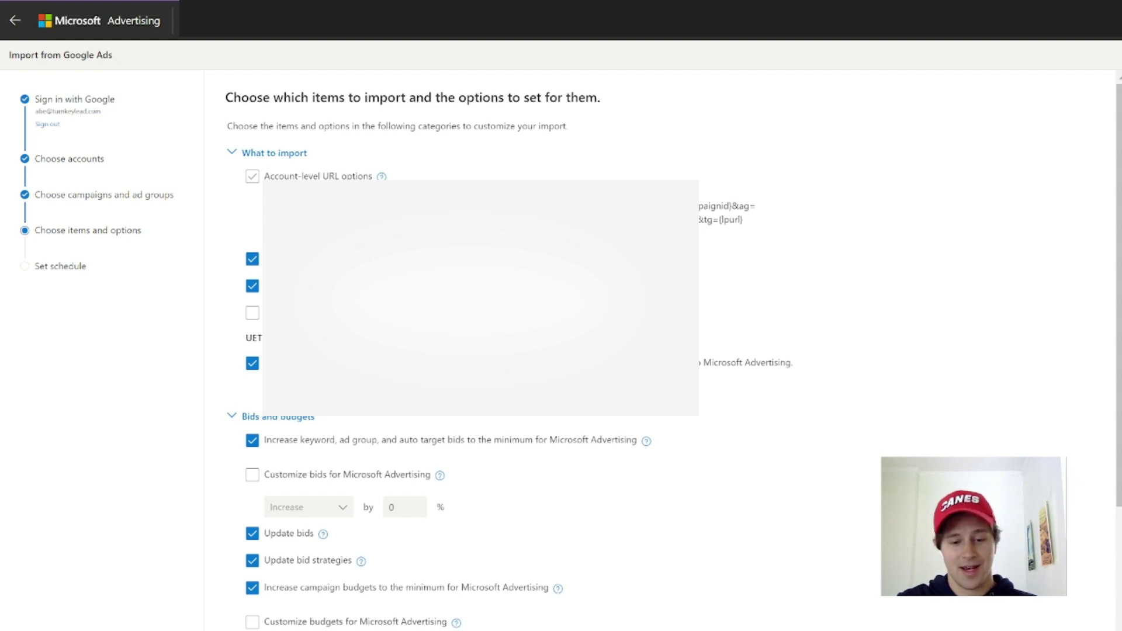
Examine the import items, the bid and budget settings, and the other options for URLs, tracking templates, campaigns, ads and targeting.
scroll(561, 350, down, 1)
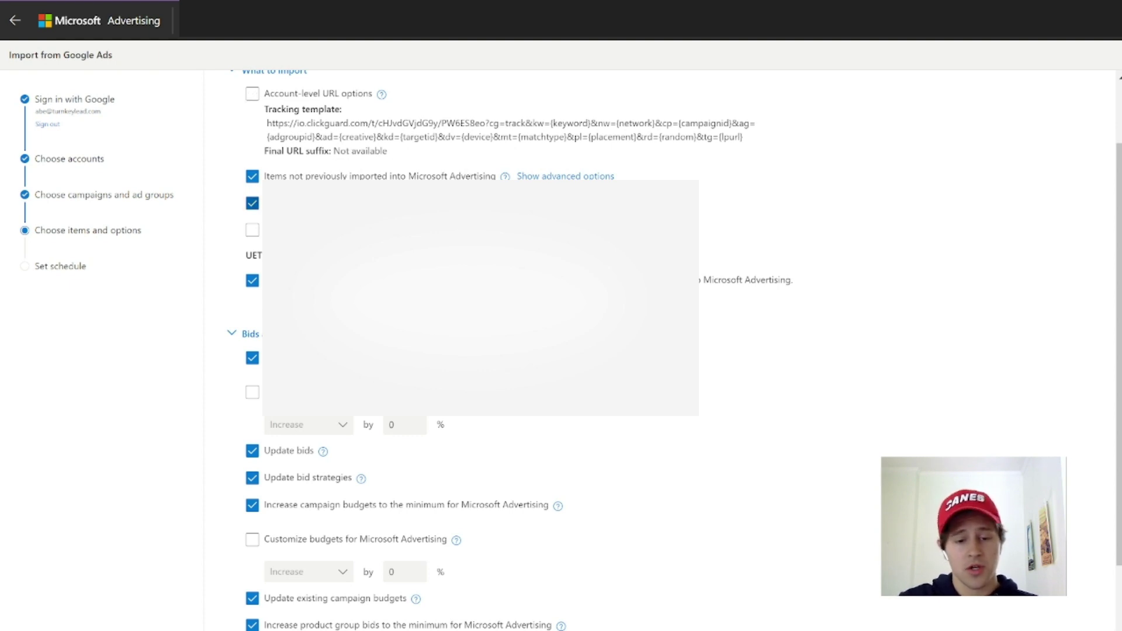
scroll(252, 203, down, 1)
scroll(252, 203, down, 2)
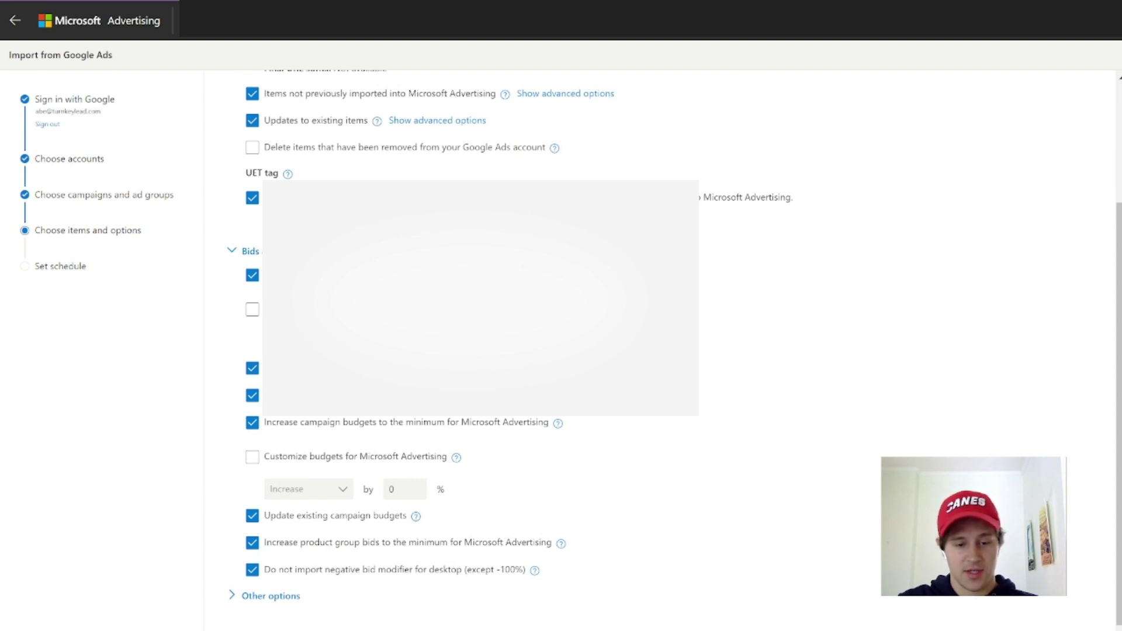
scroll(746, 259, down, 1)
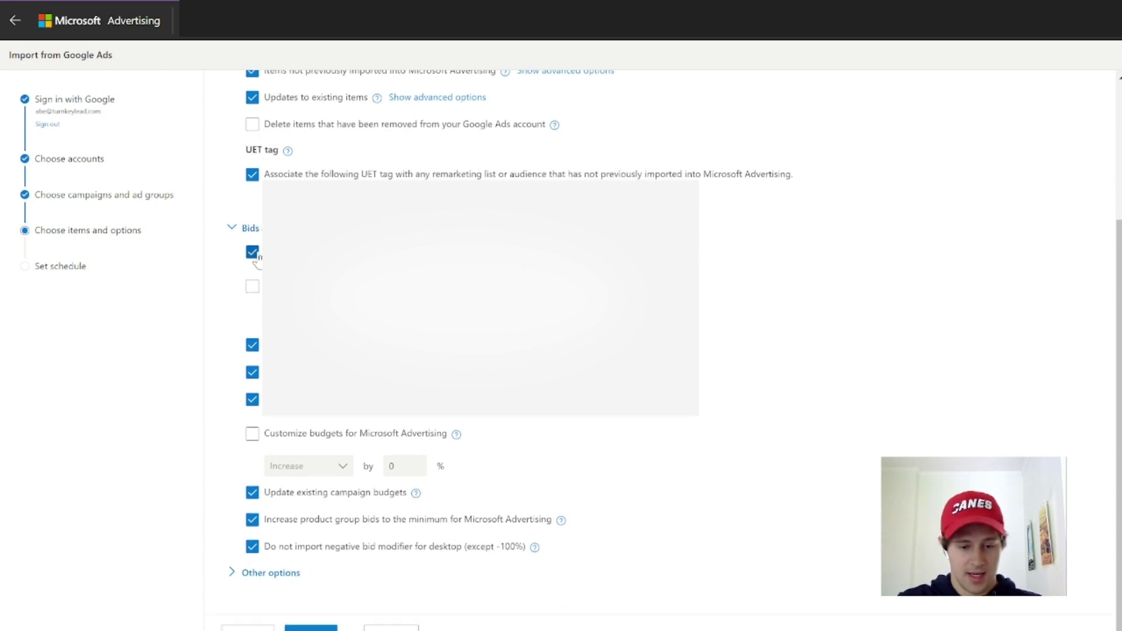
click(275, 573)
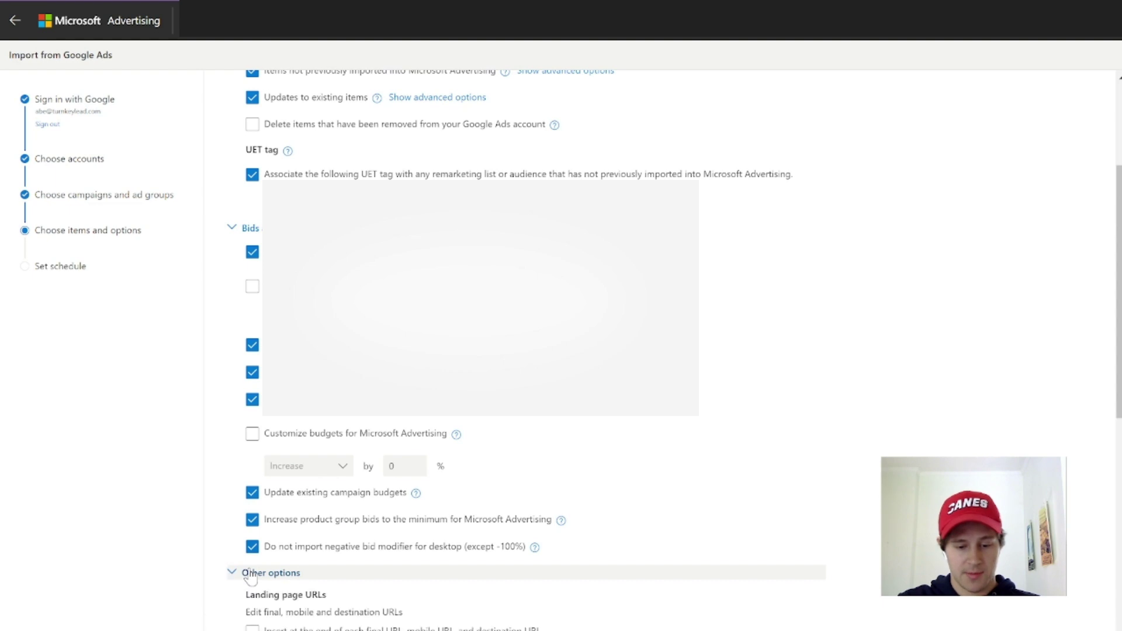
scroll(290, 372, down, 3)
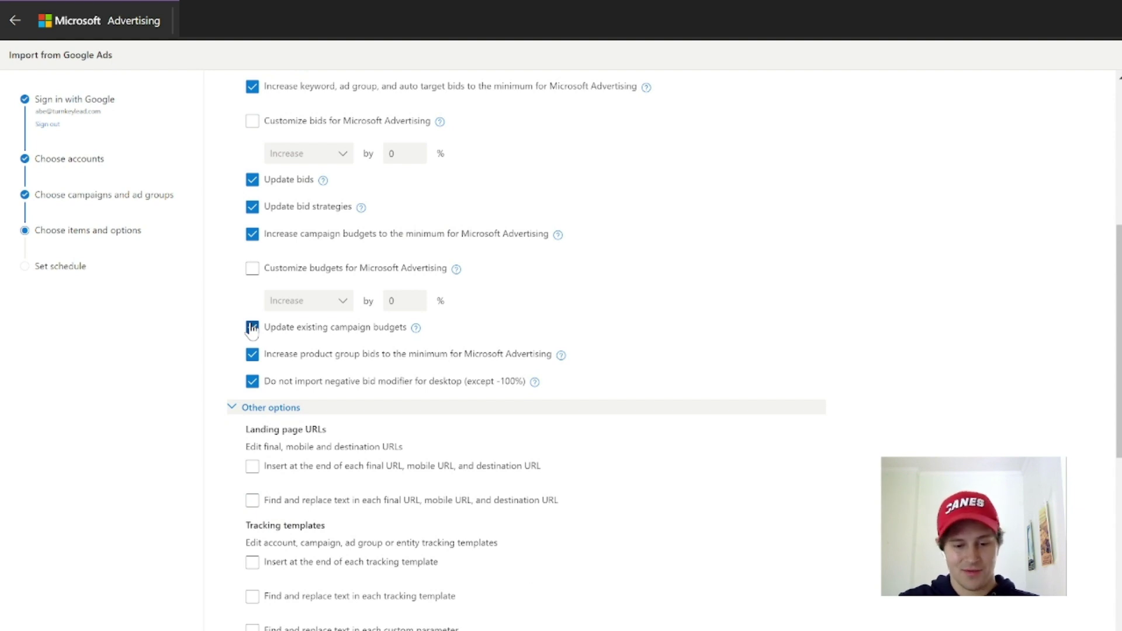
scroll(322, 322, down, 6)
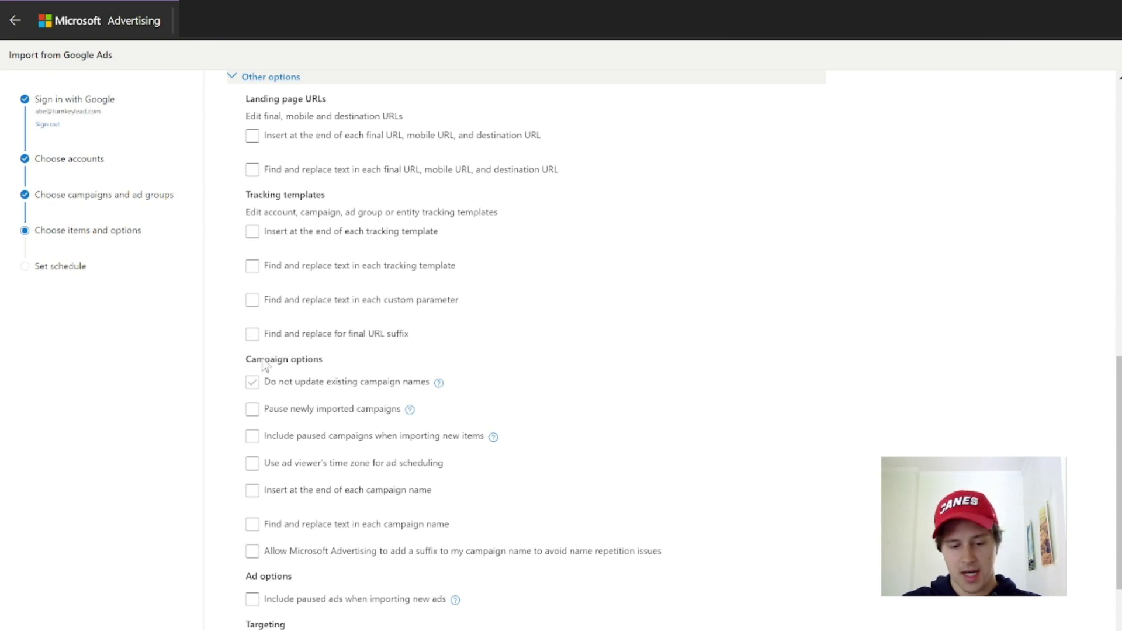
scroll(328, 374, down, 2)
scroll(458, 380, down, 1)
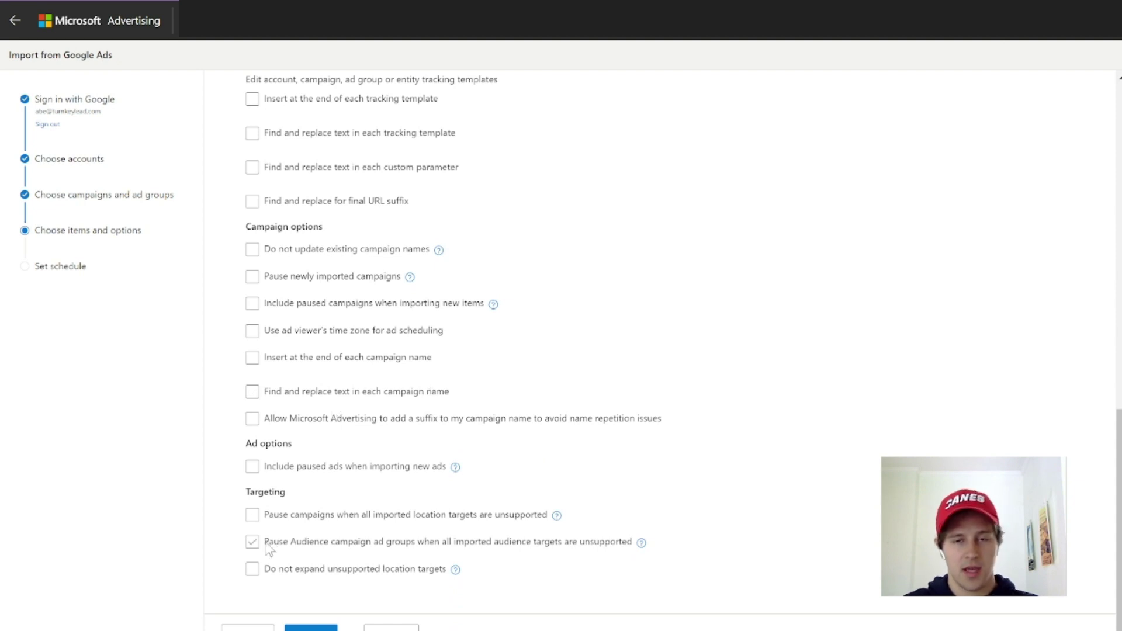
scroll(307, 533, up, 3)
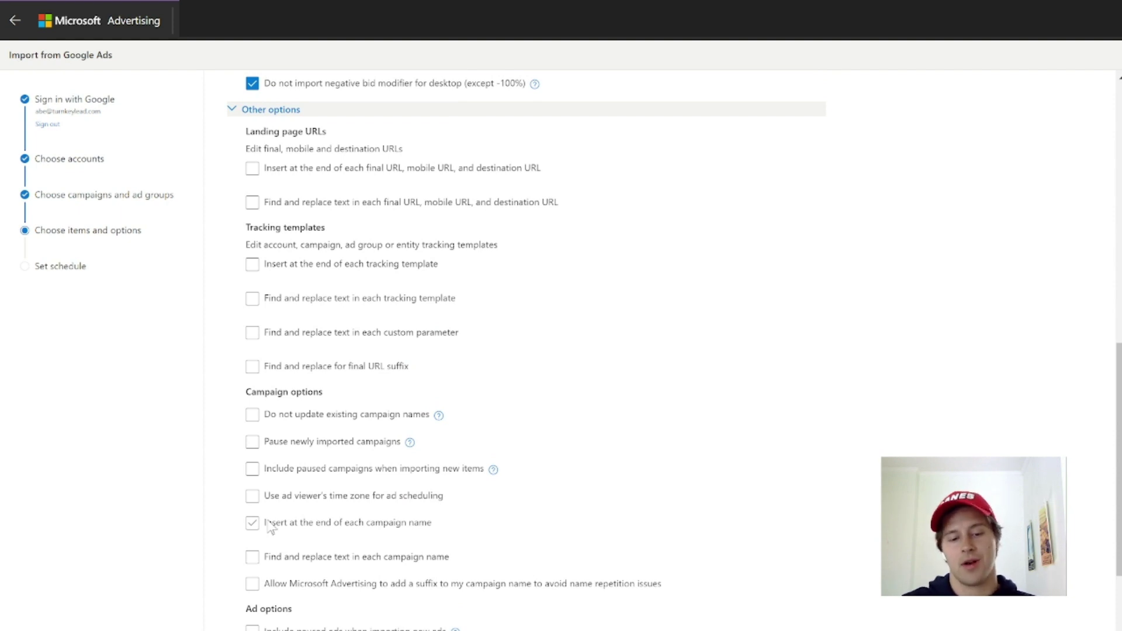
scroll(408, 479, down, 3)
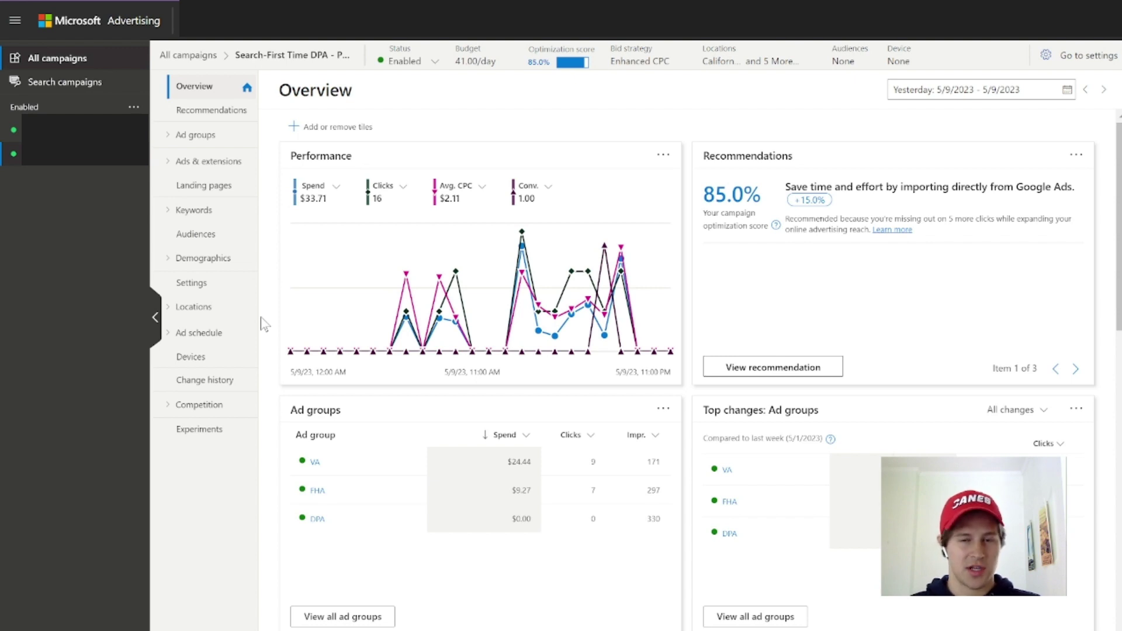
Open the settings of the Search-First Time DPA campaign and review its budget, bid strategy and language.
click(193, 285)
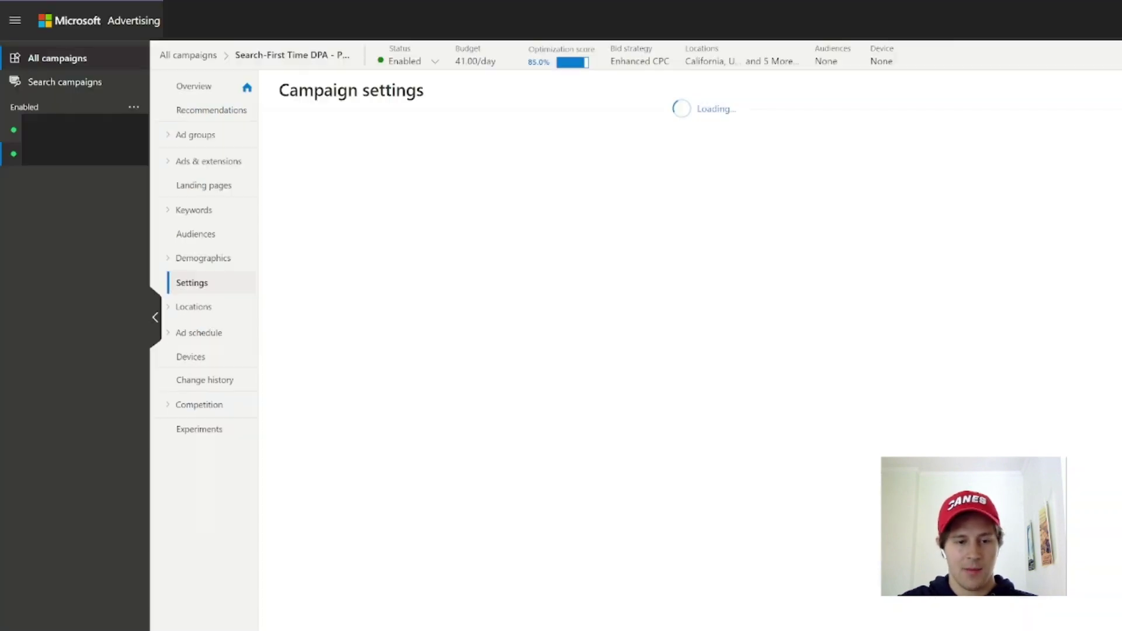
scroll(497, 371, down, 1)
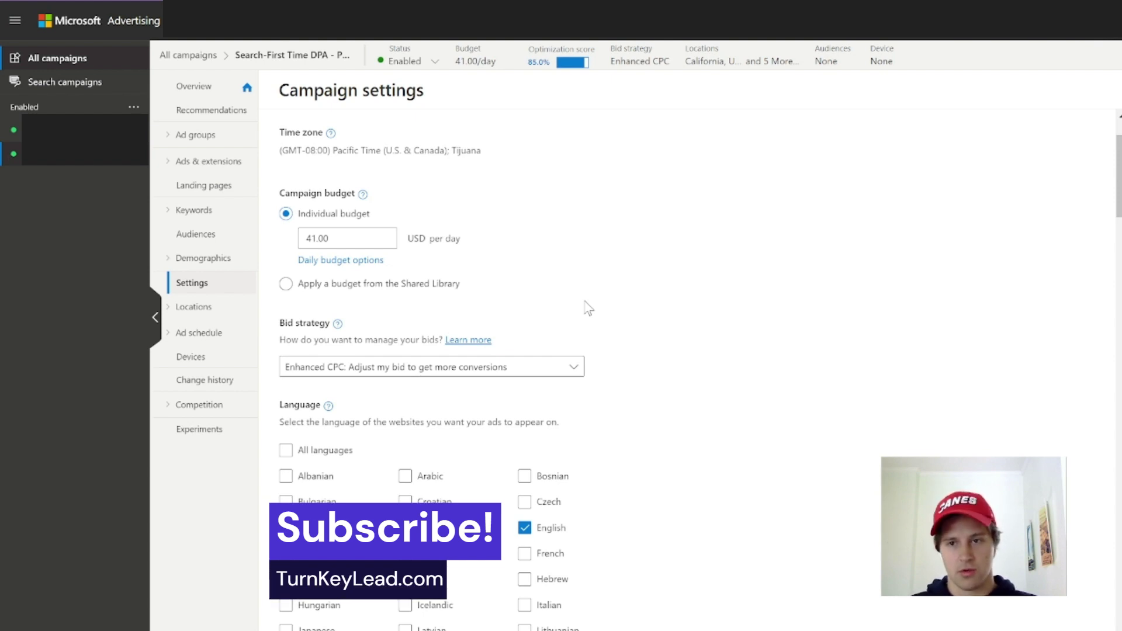
scroll(573, 304, down, 3)
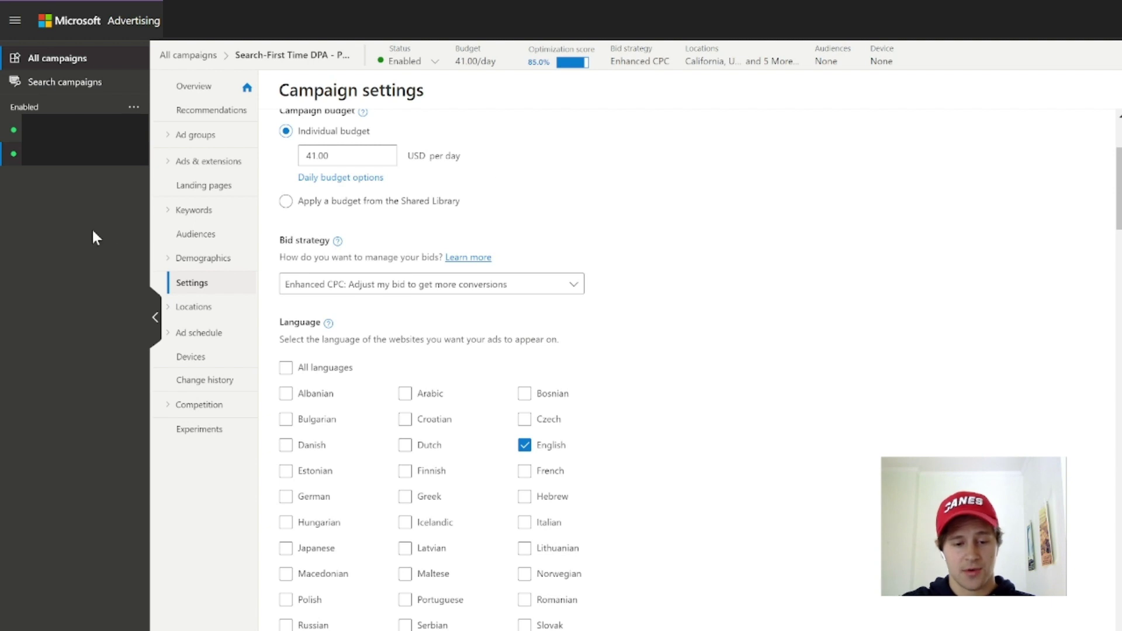
Open the campaign's keyword list and sort it by delivery in both directions, ending in ascending order, to check the keywords' delivery statuses.
click(191, 210)
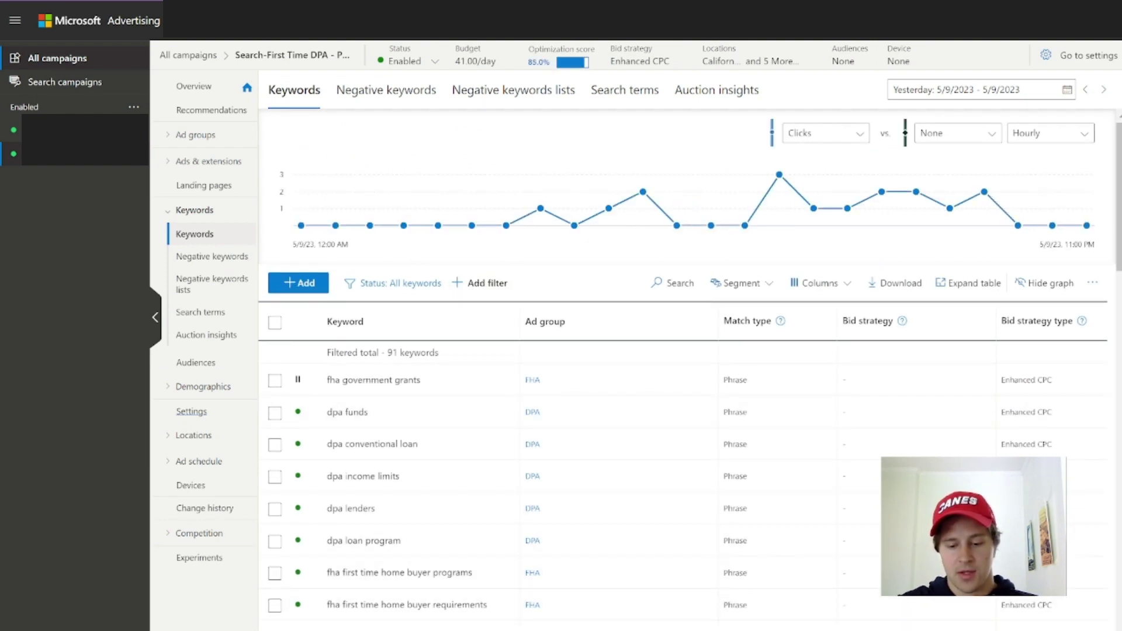
scroll(812, 467, right, 3)
scroll(812, 467, right, 5)
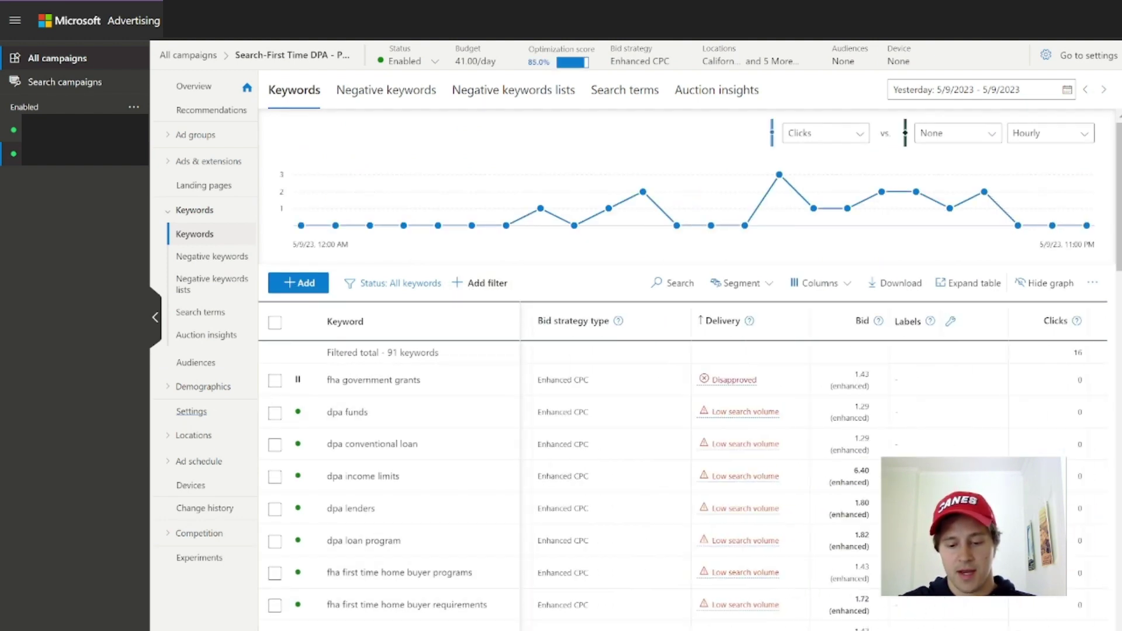
scroll(701, 327, right, 2)
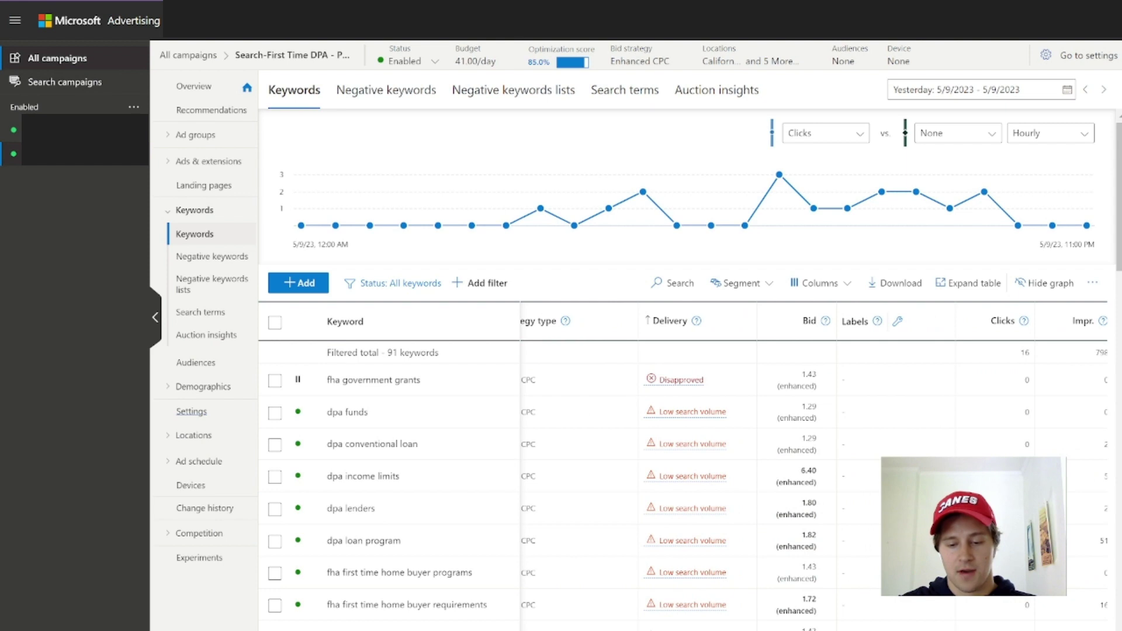
click(718, 328)
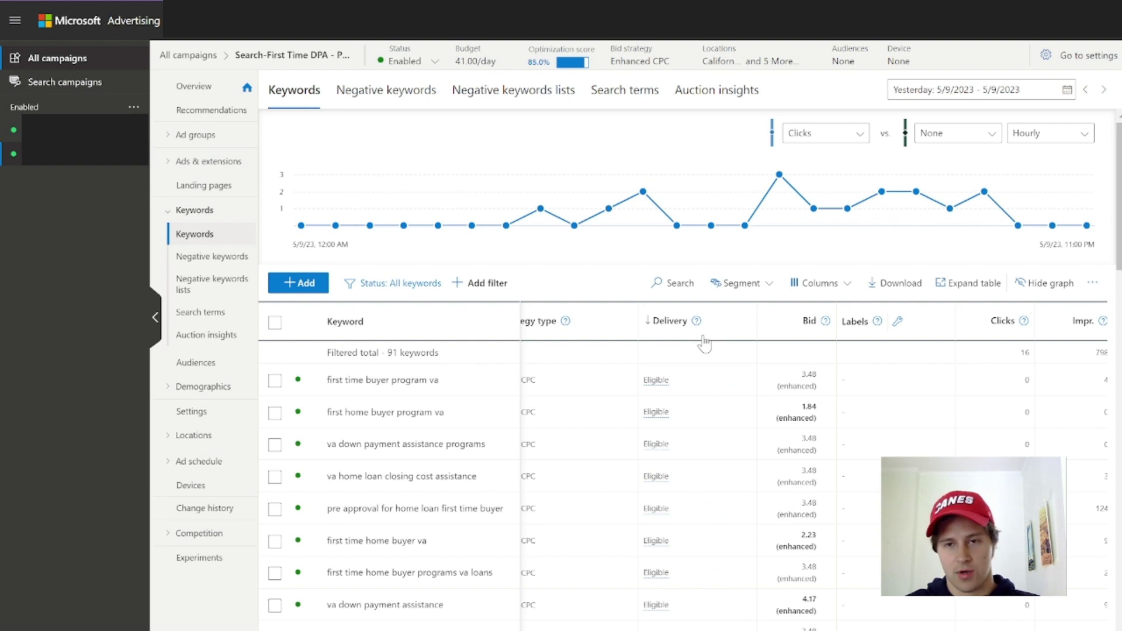
click(689, 320)
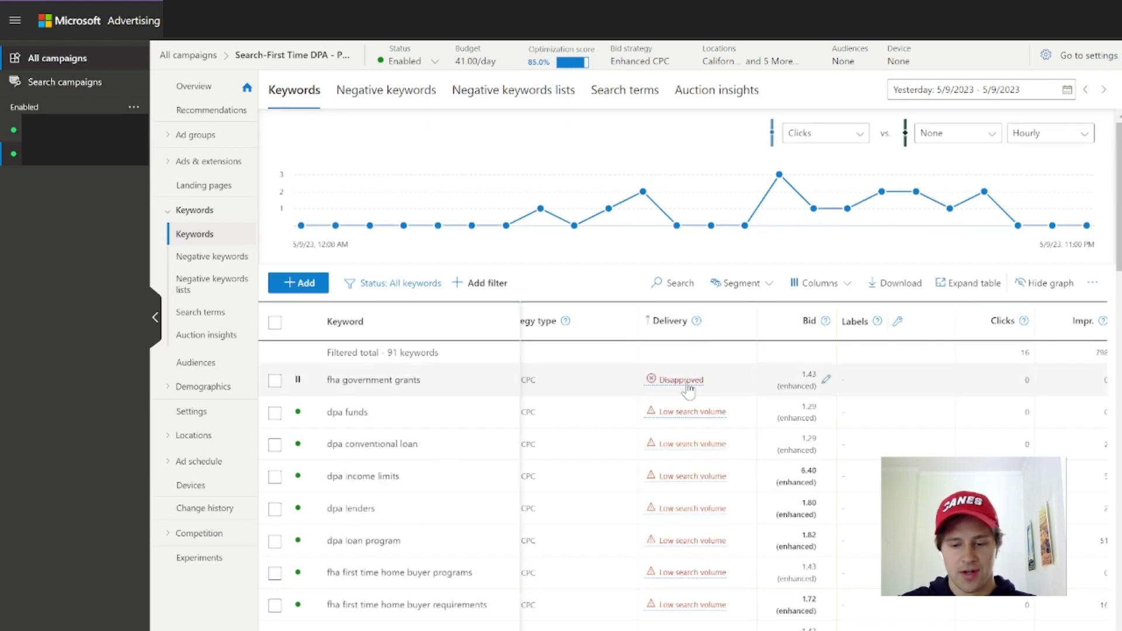
mouse_move(684, 416)
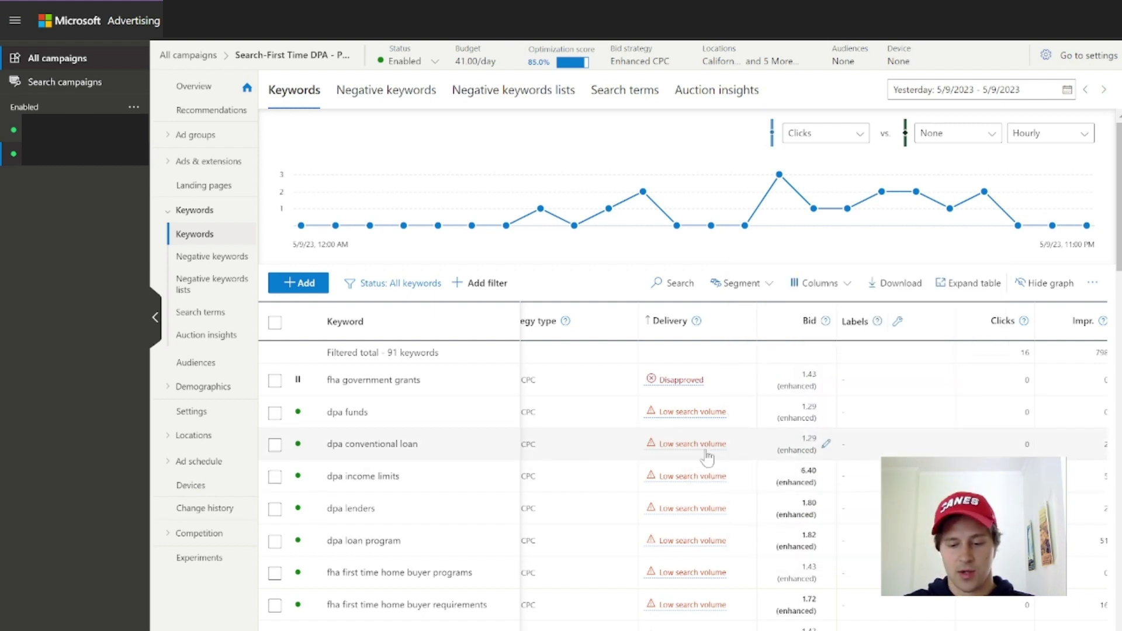
mouse_move(707, 453)
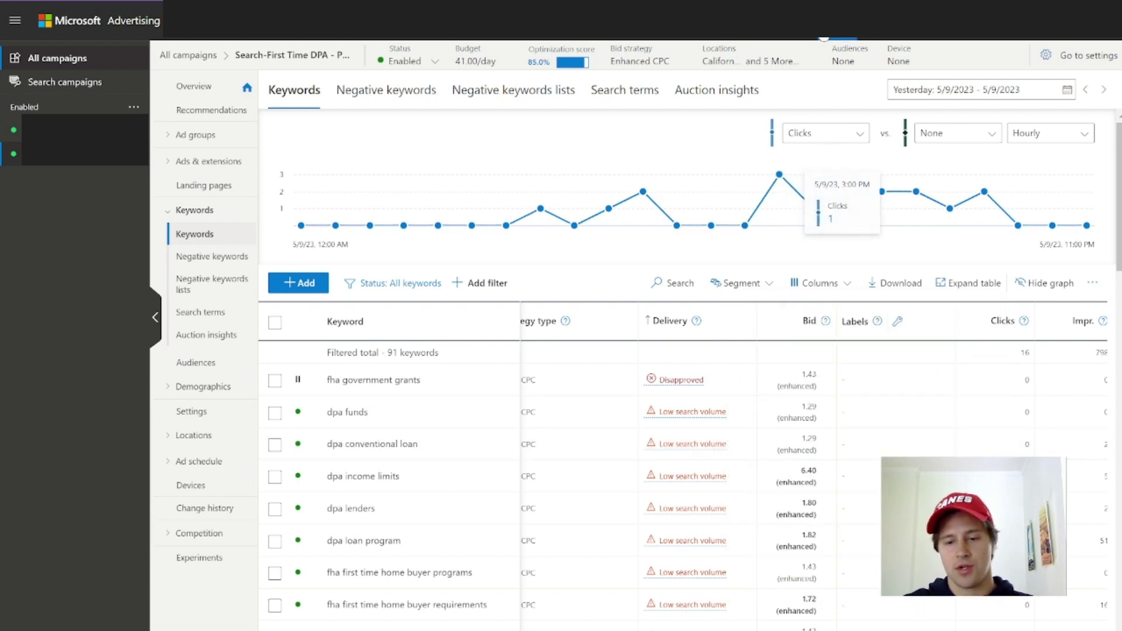
Return to the campaign settings and review the ad schedule and the bid adjustments of the targeted locations.
click(813, 39)
click(808, 74)
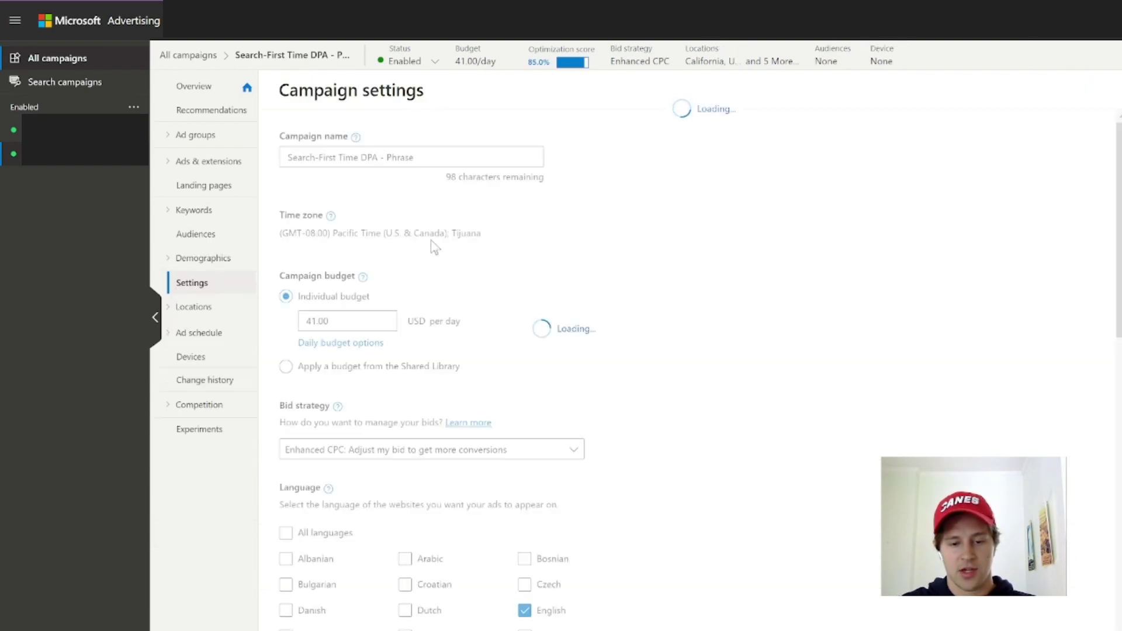
scroll(612, 368, down, 5)
scroll(616, 367, down, 20)
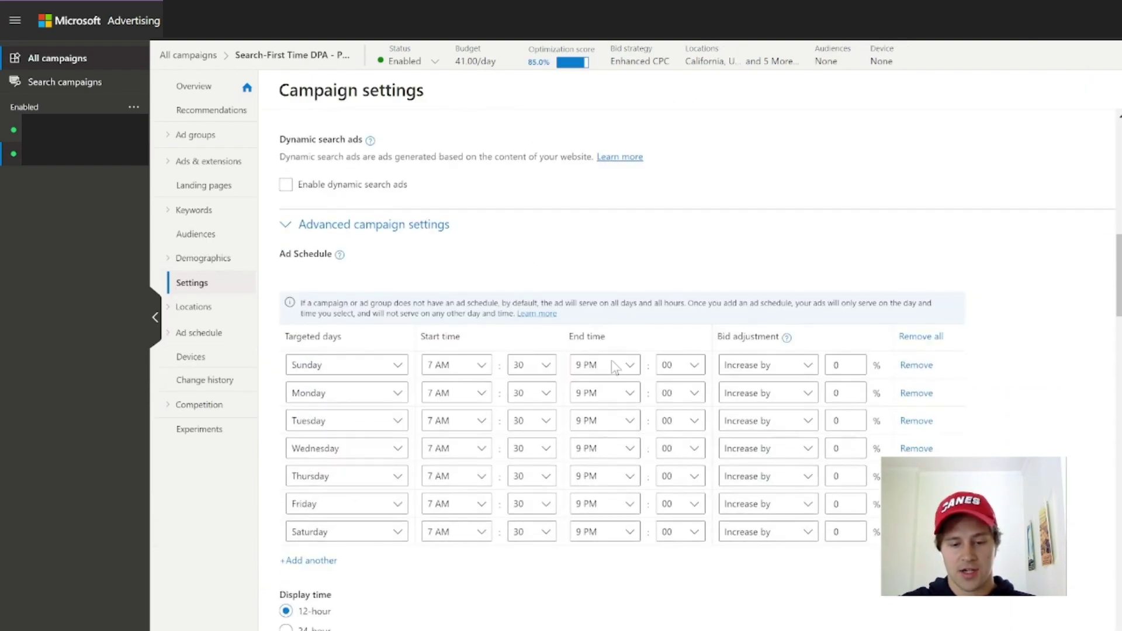
scroll(614, 368, down, 4)
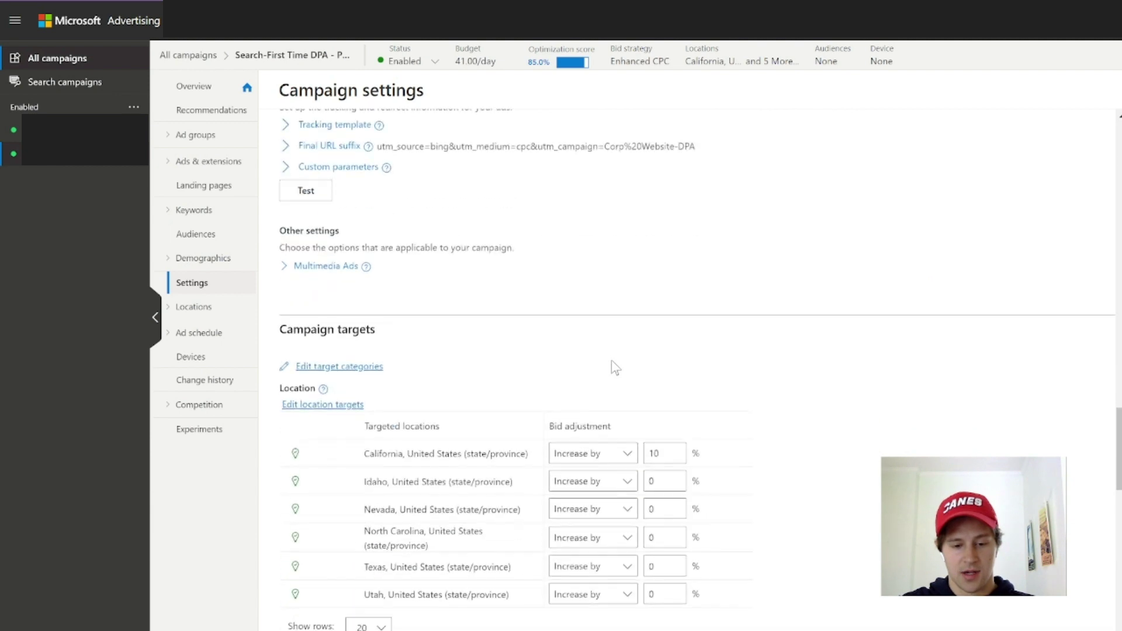
Expand the campaign's final URL suffix and check its utm_source value.
click(298, 147)
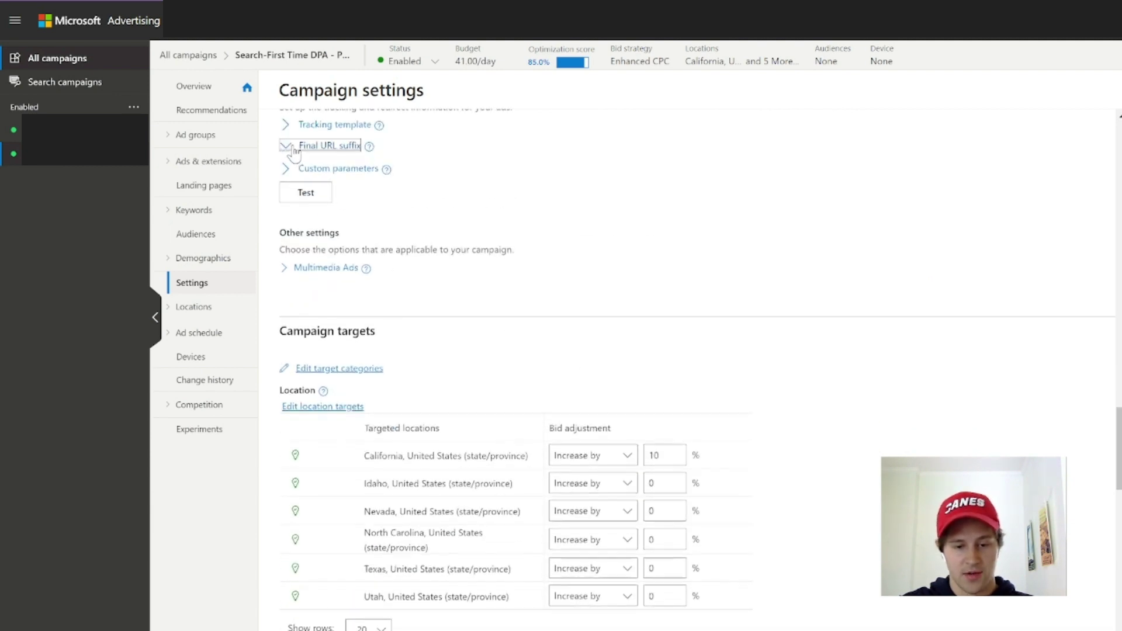
drag(372, 174, 351, 174)
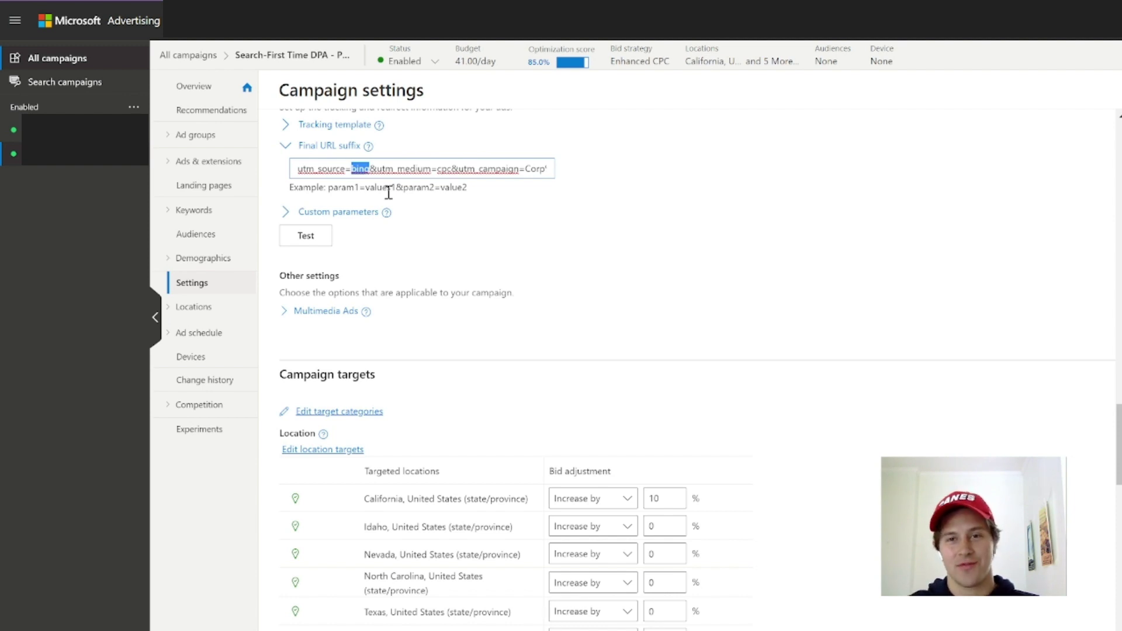
scroll(513, 219, up, 20)
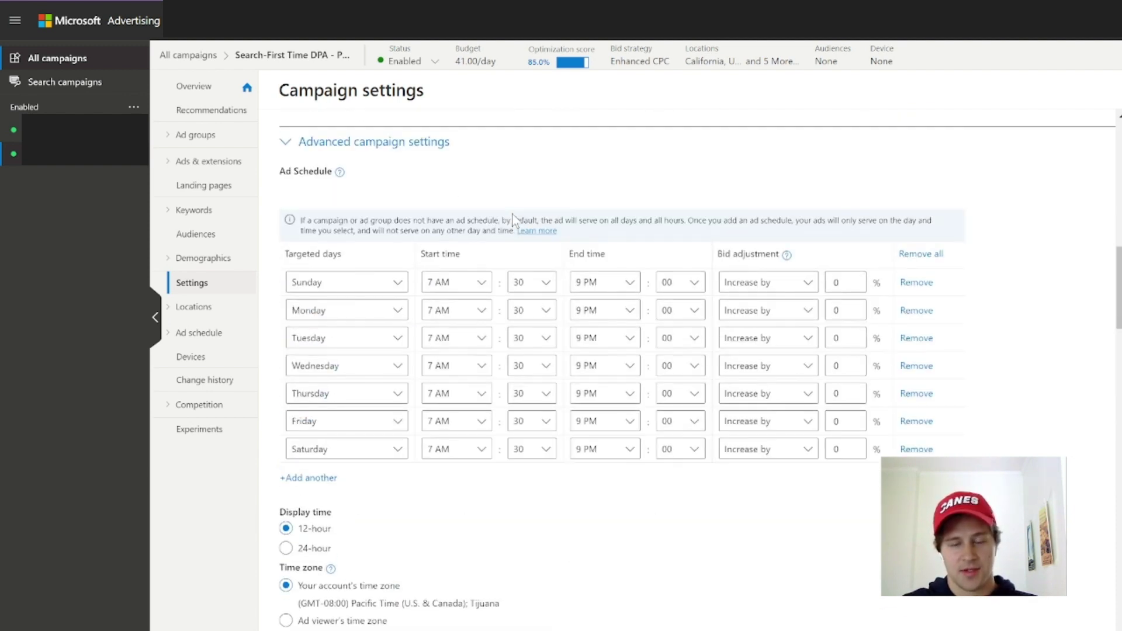
Open the account's conversion goals and check the tracking status of the Contact Form Completion - Landing Page goal.
click(829, 38)
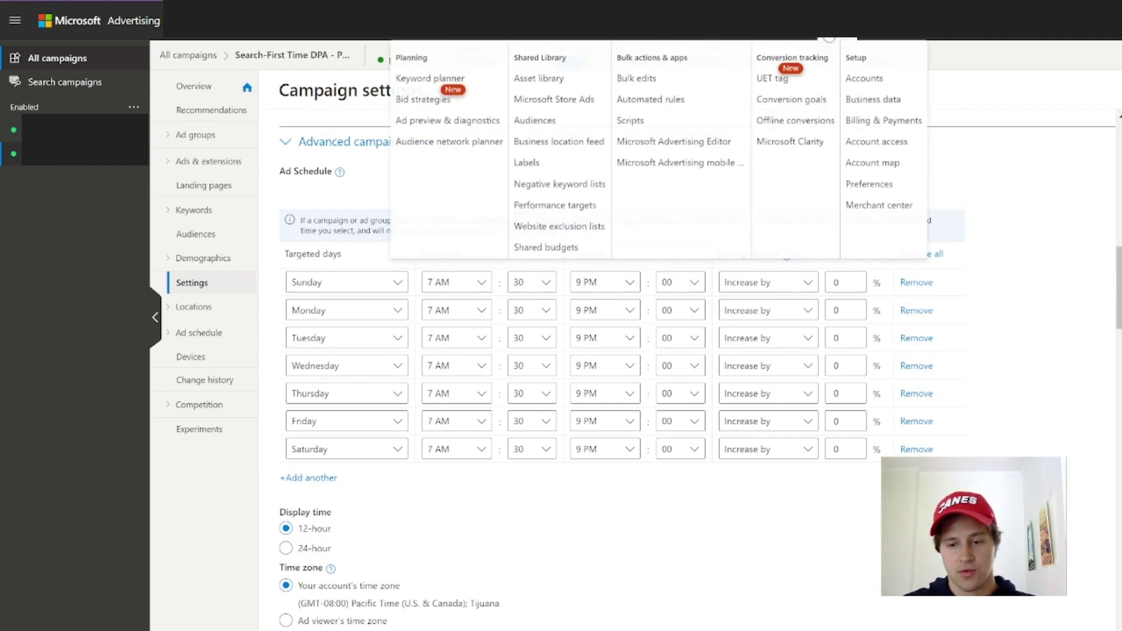
click(798, 111)
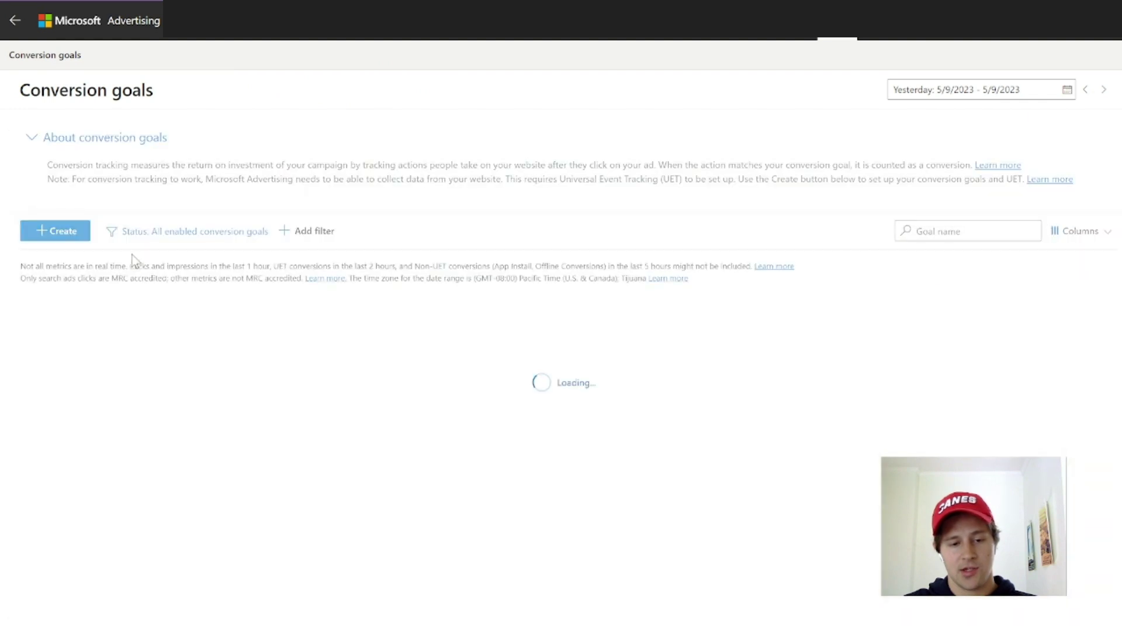
mouse_move(284, 309)
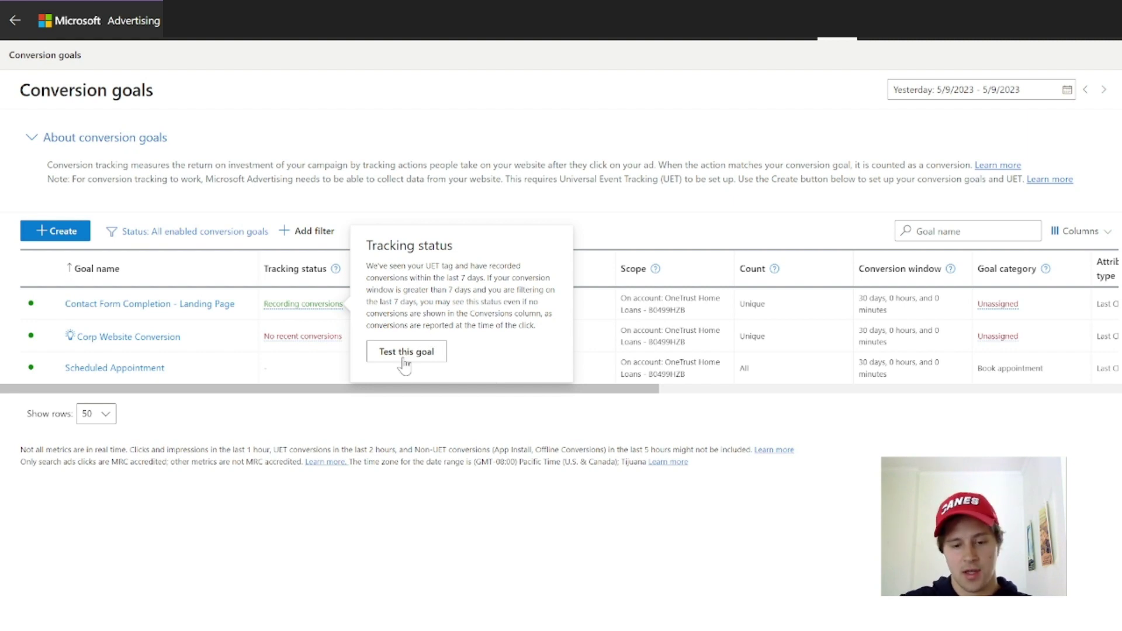
Open the UET tag list and check the tag's tracking status.
click(838, 22)
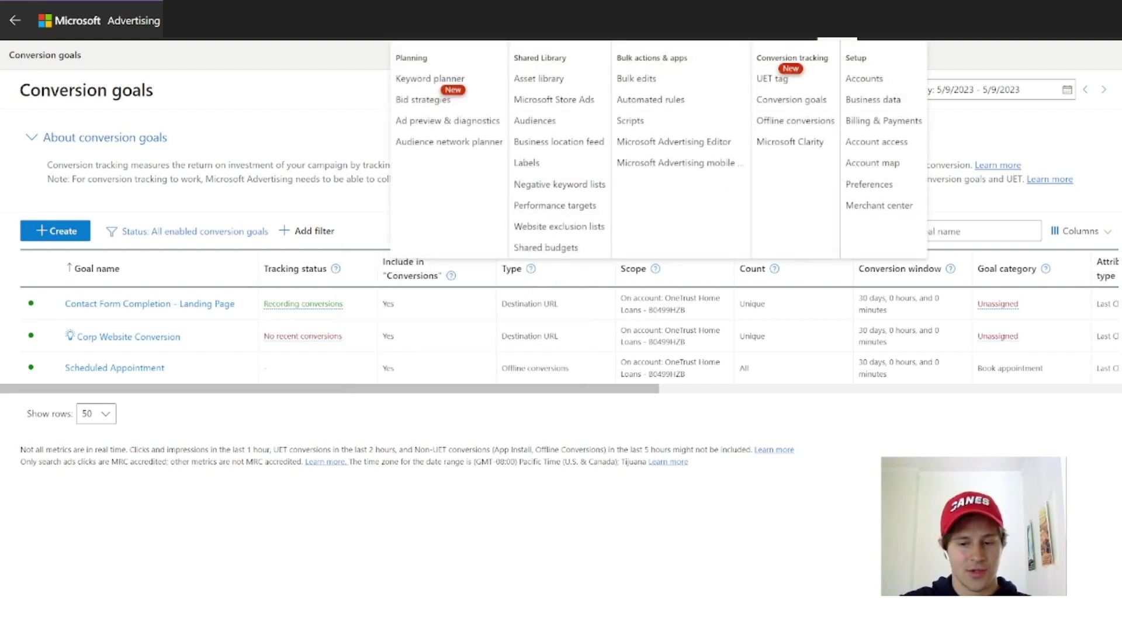
click(807, 83)
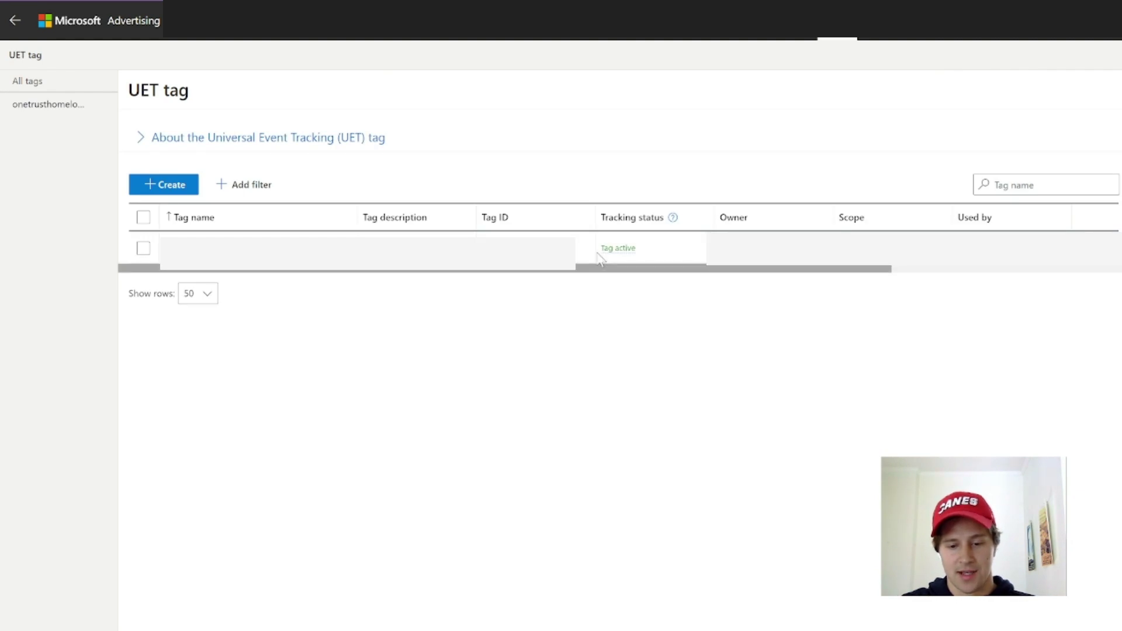
mouse_move(618, 251)
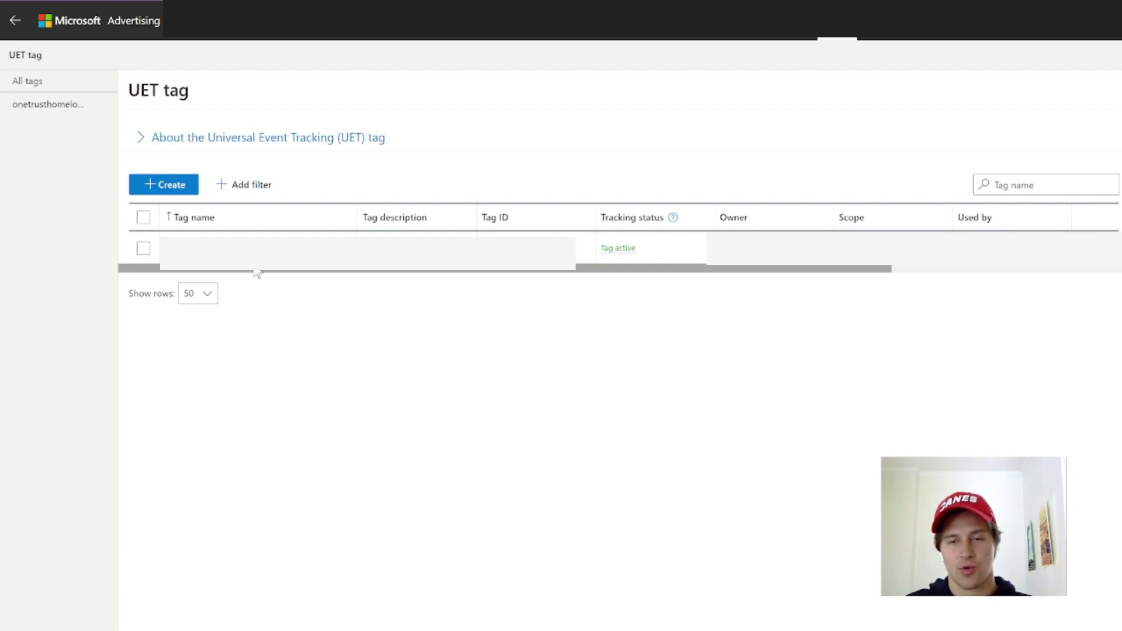
Return to the Search-First Time DPA campaign's overview and show CTR in place of conversions in the performance chart.
click(16, 21)
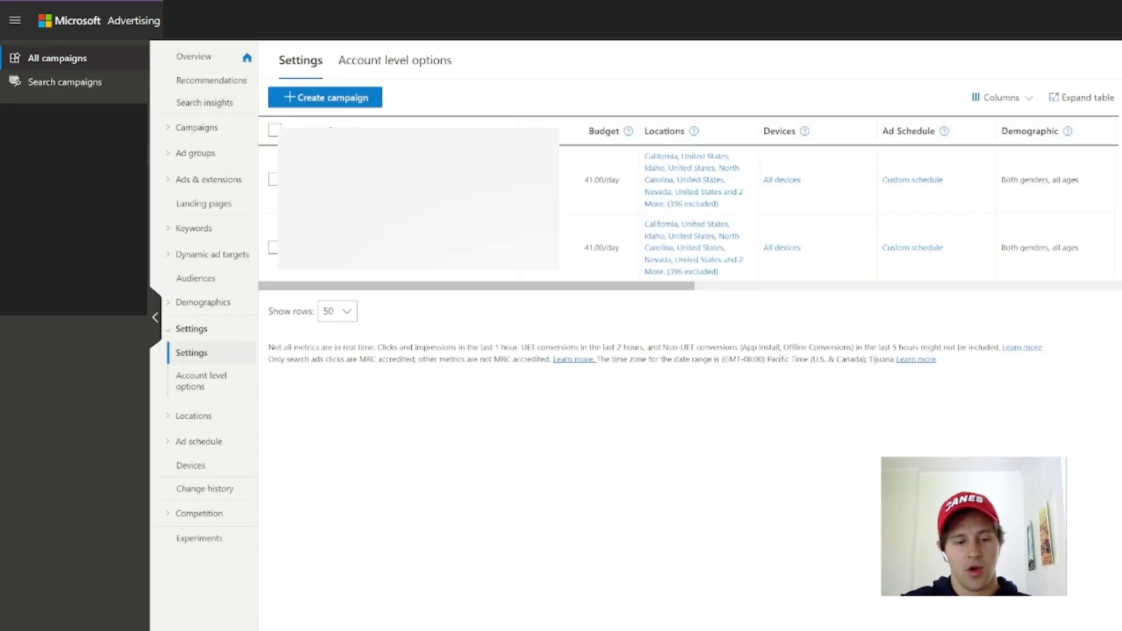
click(362, 180)
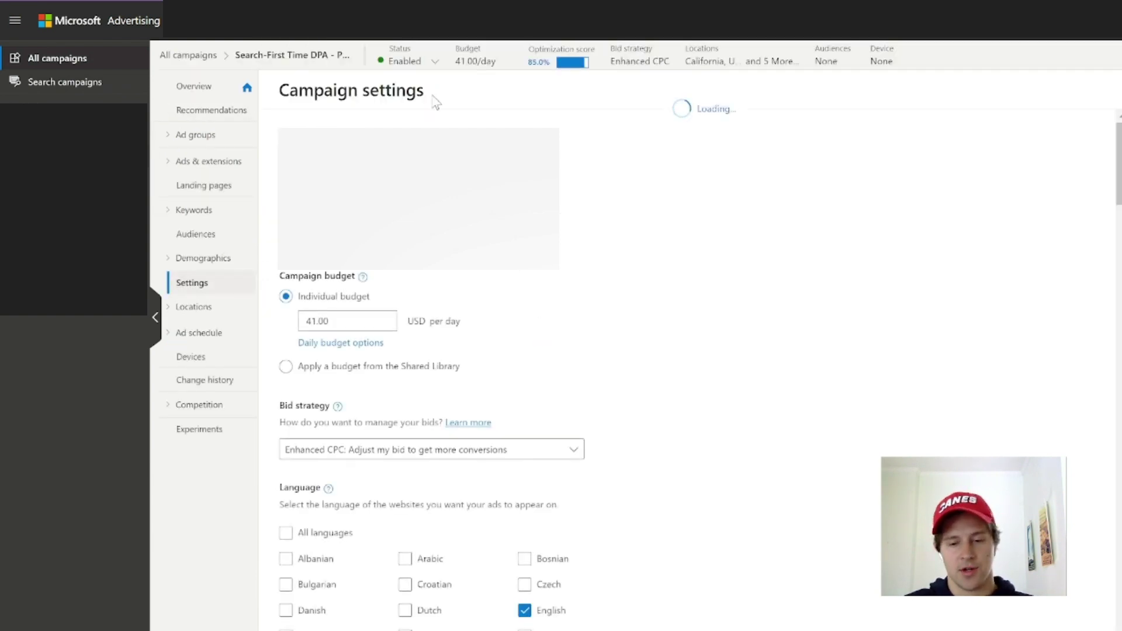
click(202, 92)
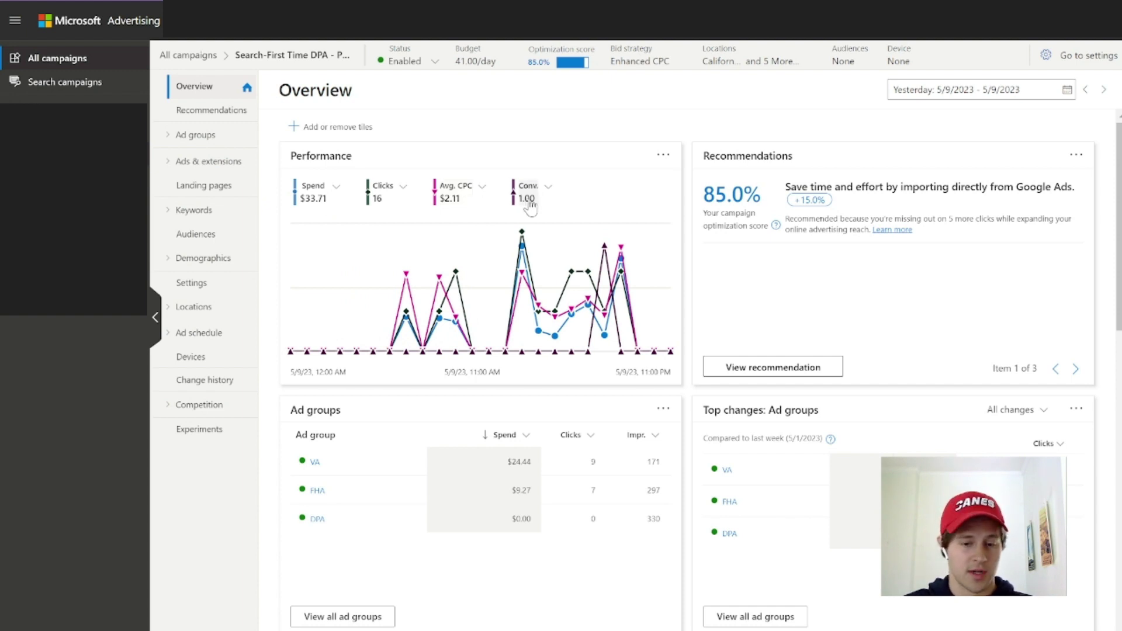
click(551, 190)
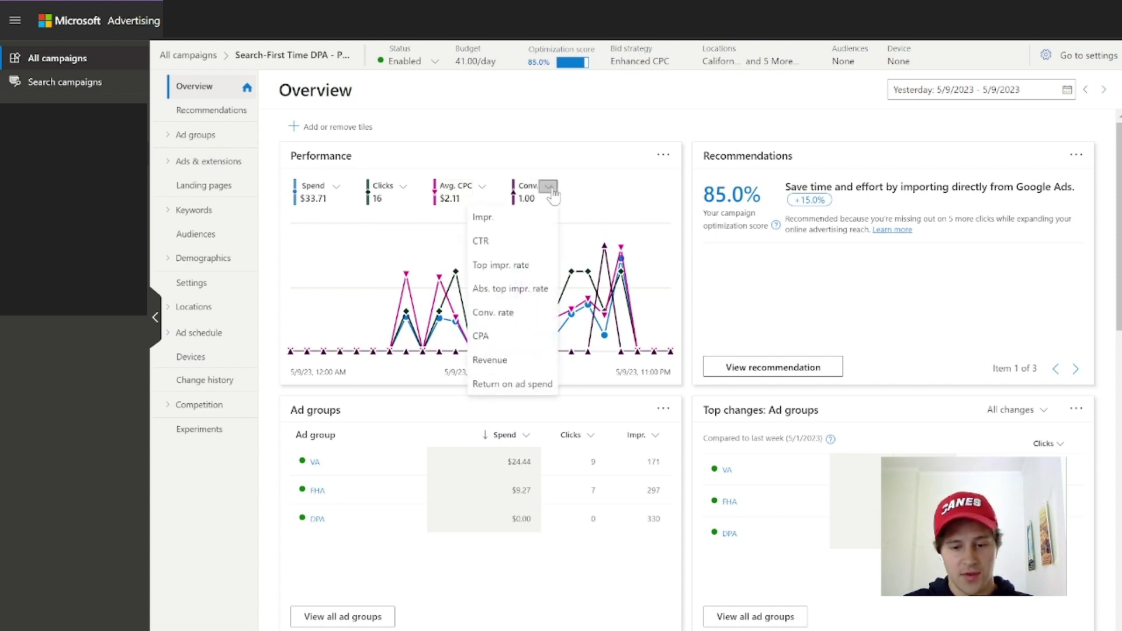
click(497, 243)
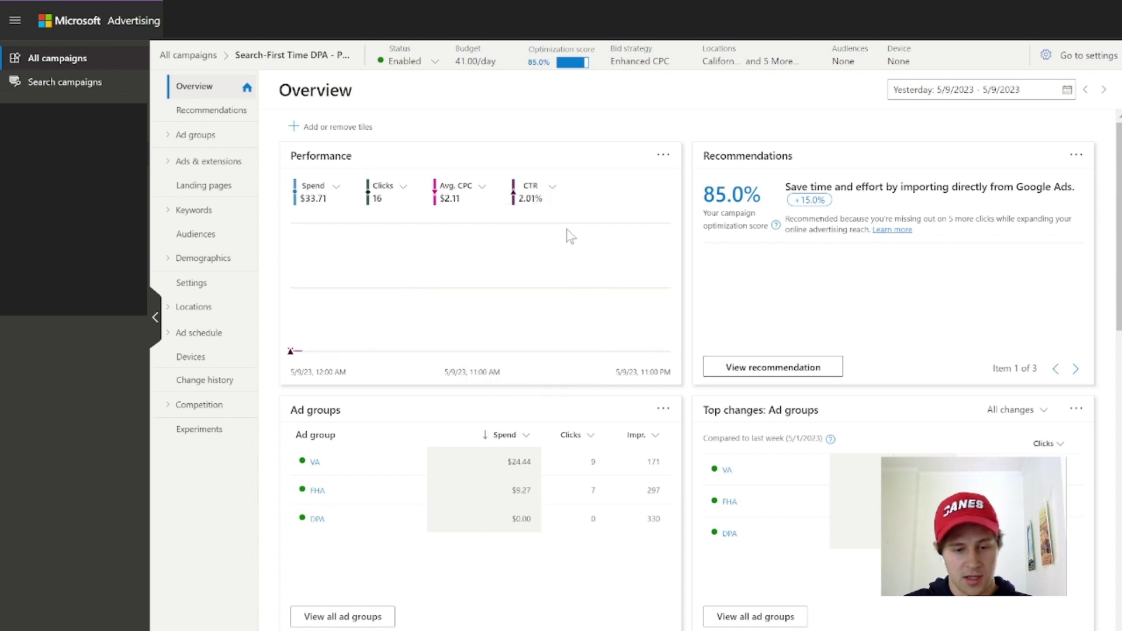
click(403, 186)
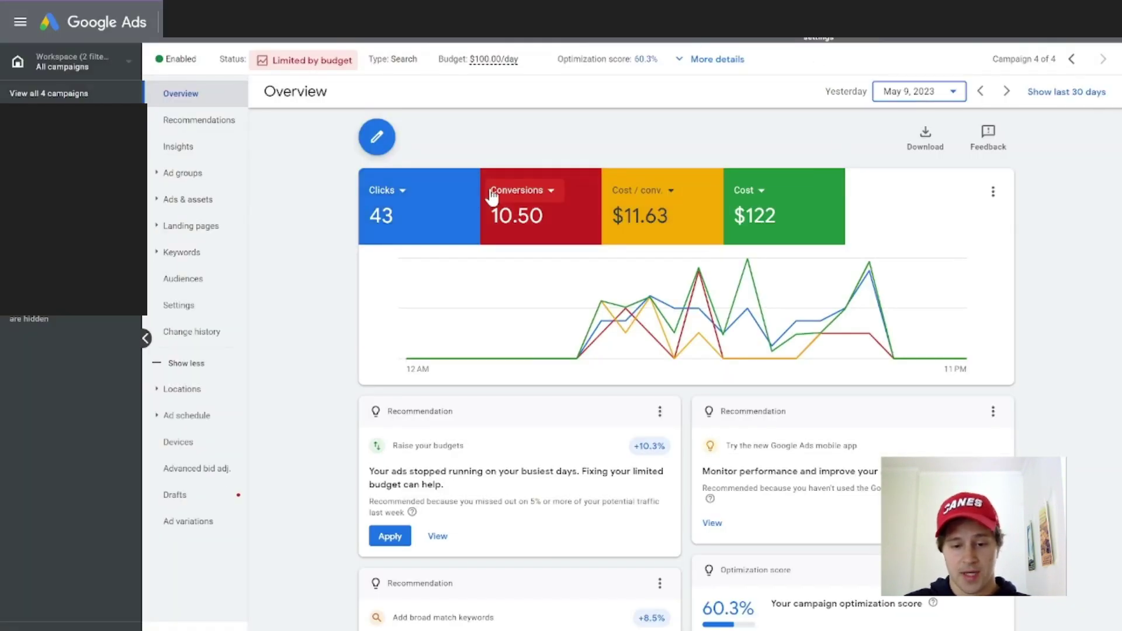
Set the first three metrics of the Google Ads campaign overview chart to Avg. CPC, CTR and Conv. rate.
click(403, 190)
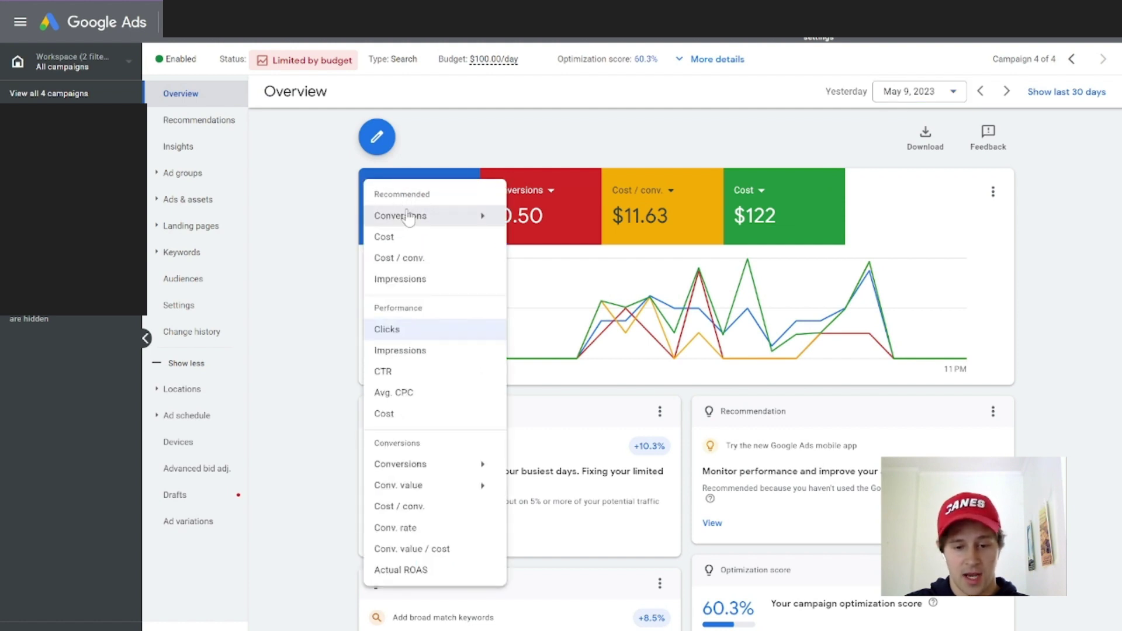
click(421, 392)
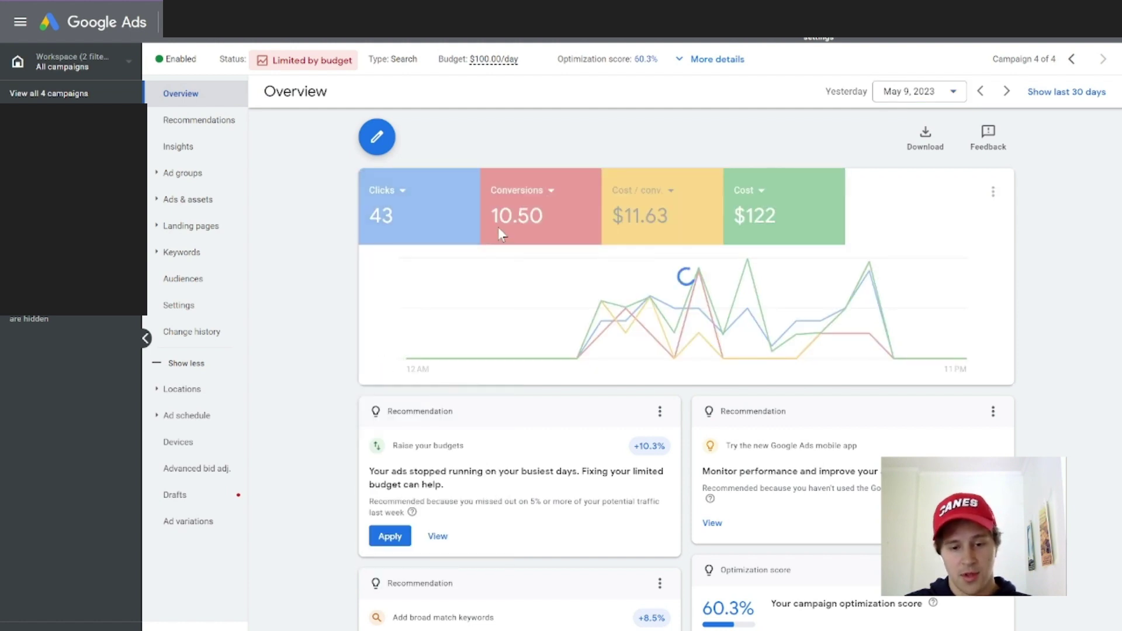
click(526, 191)
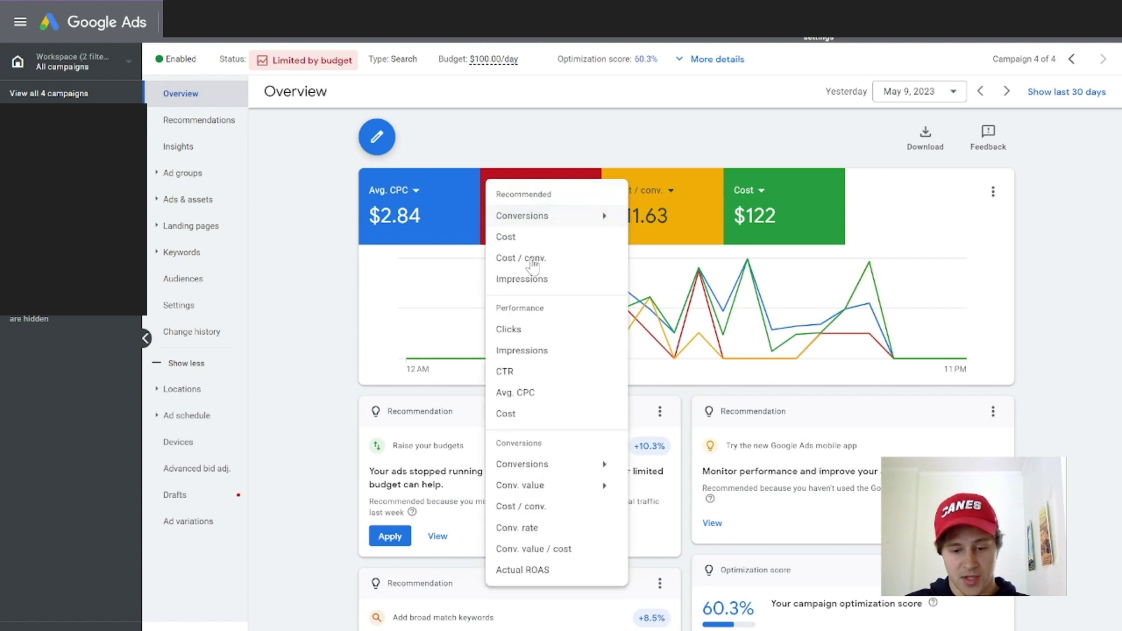
click(535, 372)
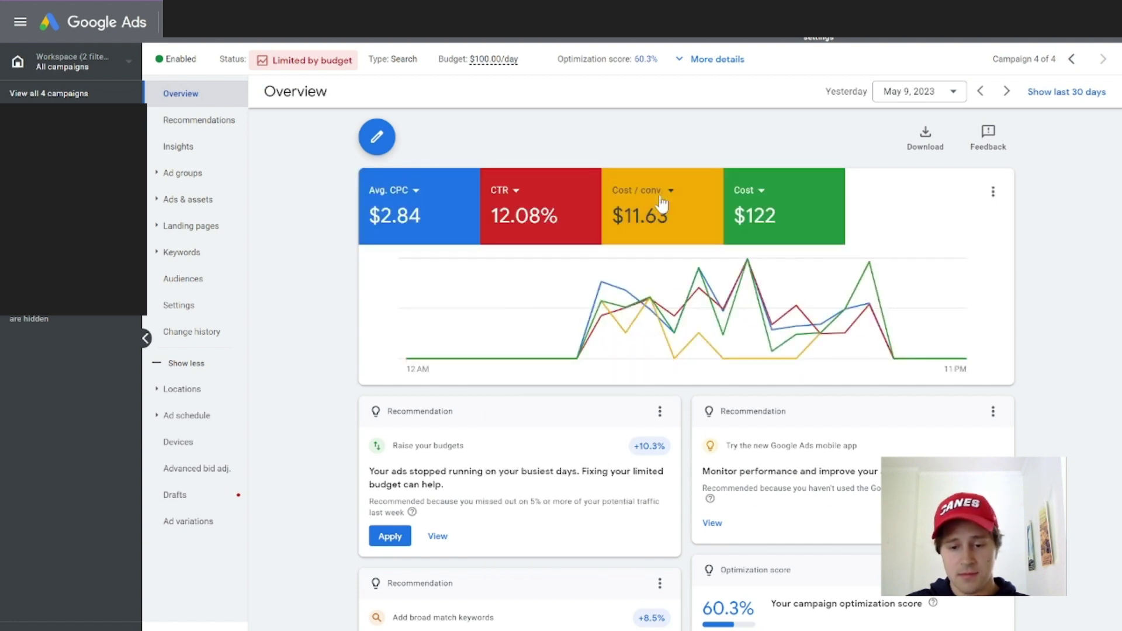
click(663, 199)
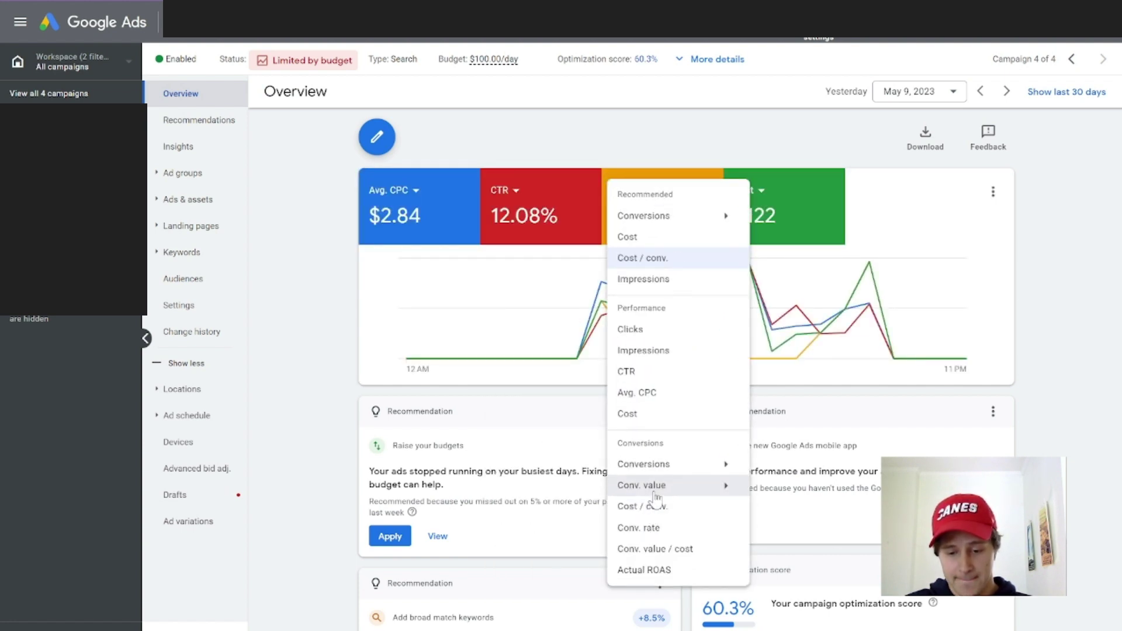
click(665, 527)
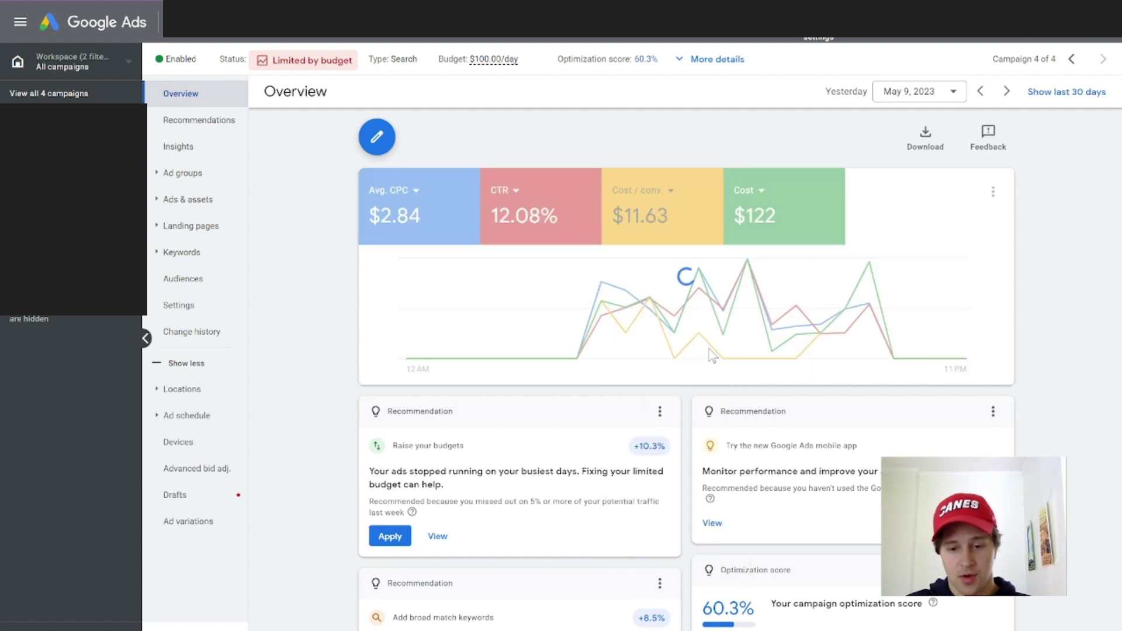